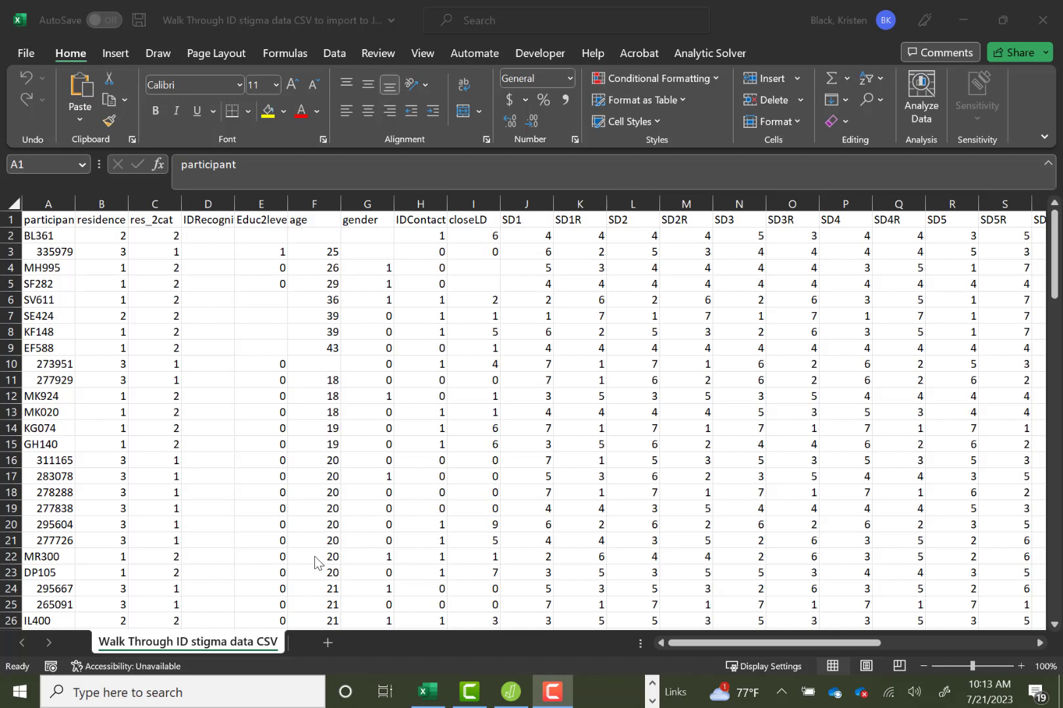
In Excel's Save As, confirm the stigma data's file type stays CSV UTF-8 (Comma delimited)
left_click(324, 11)
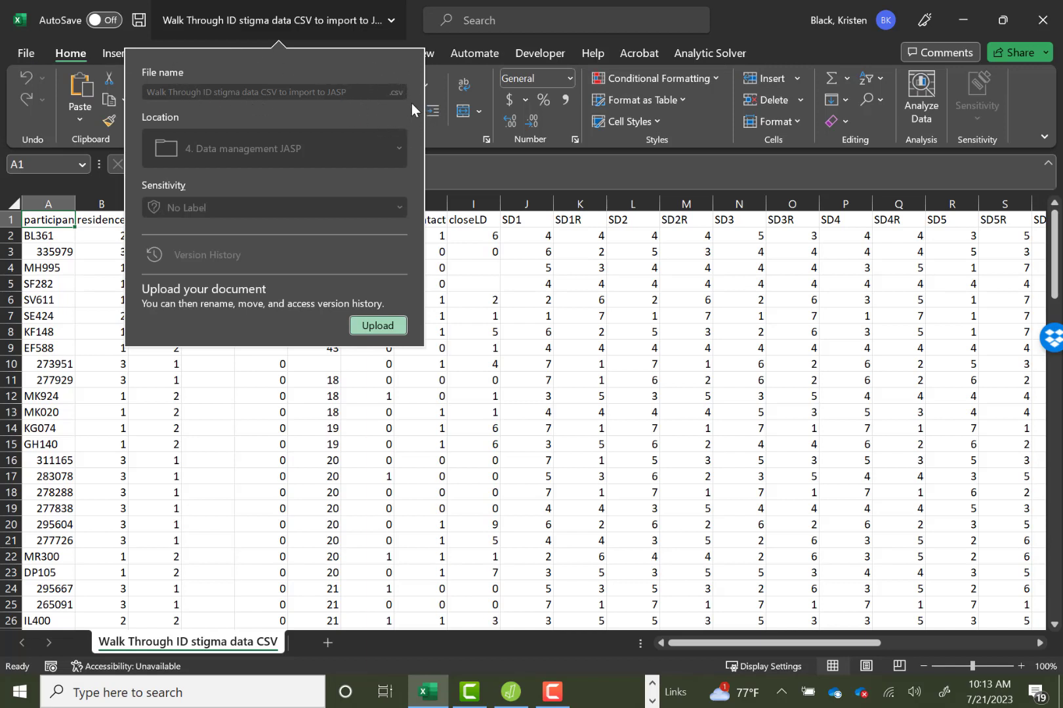
left_click(26, 53)
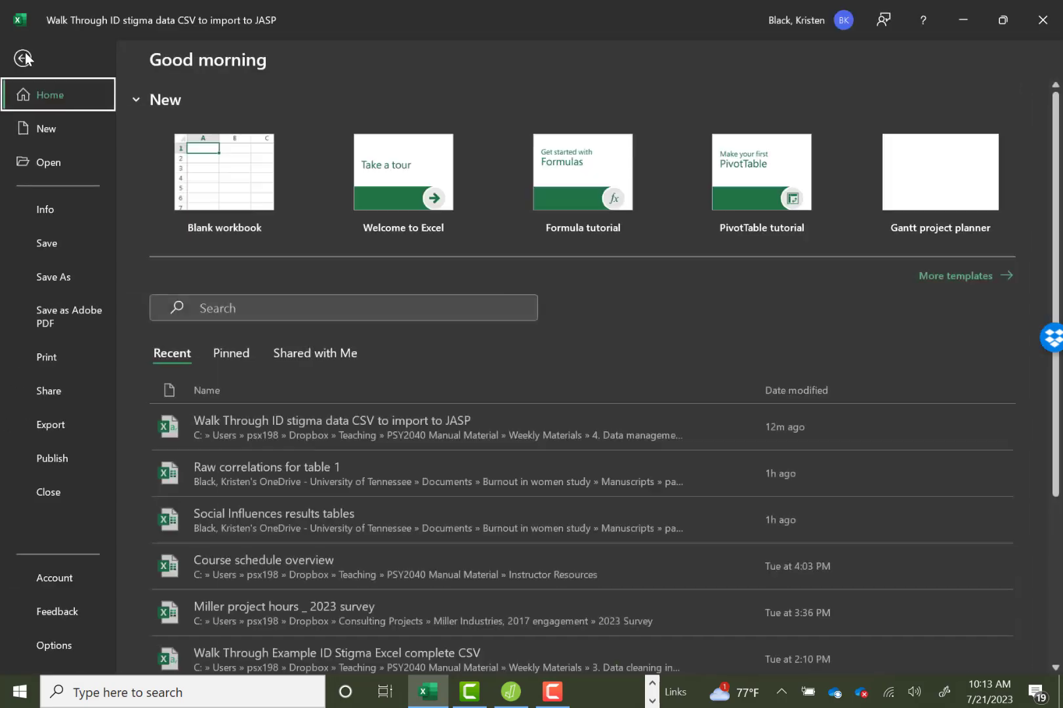
left_click(50, 281)
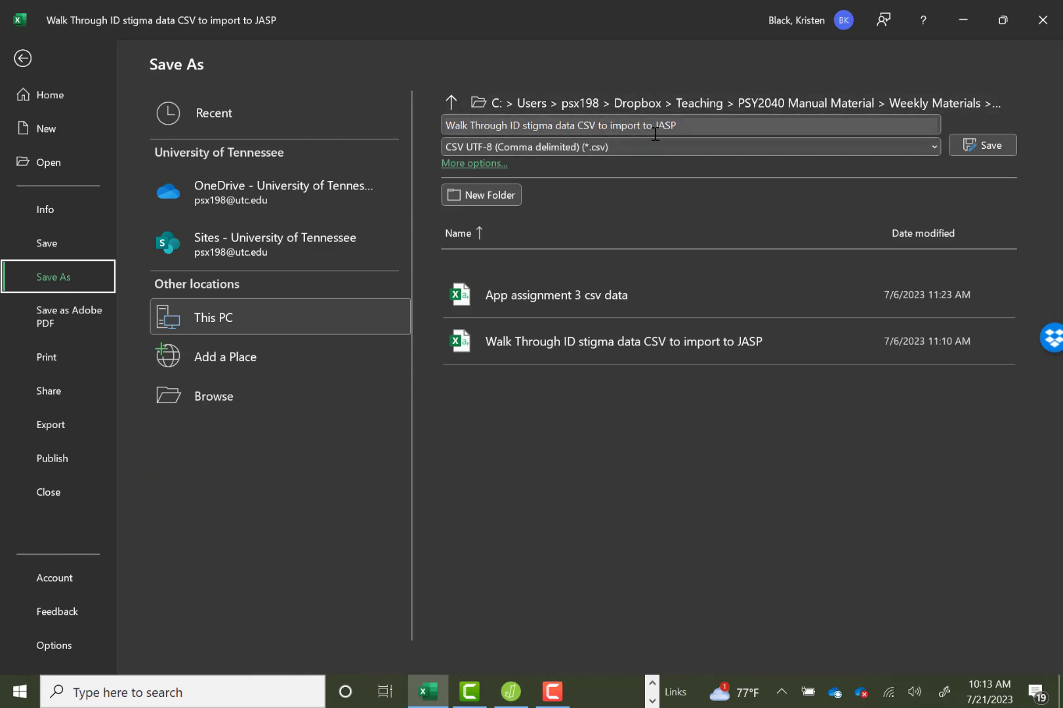
left_click(619, 146)
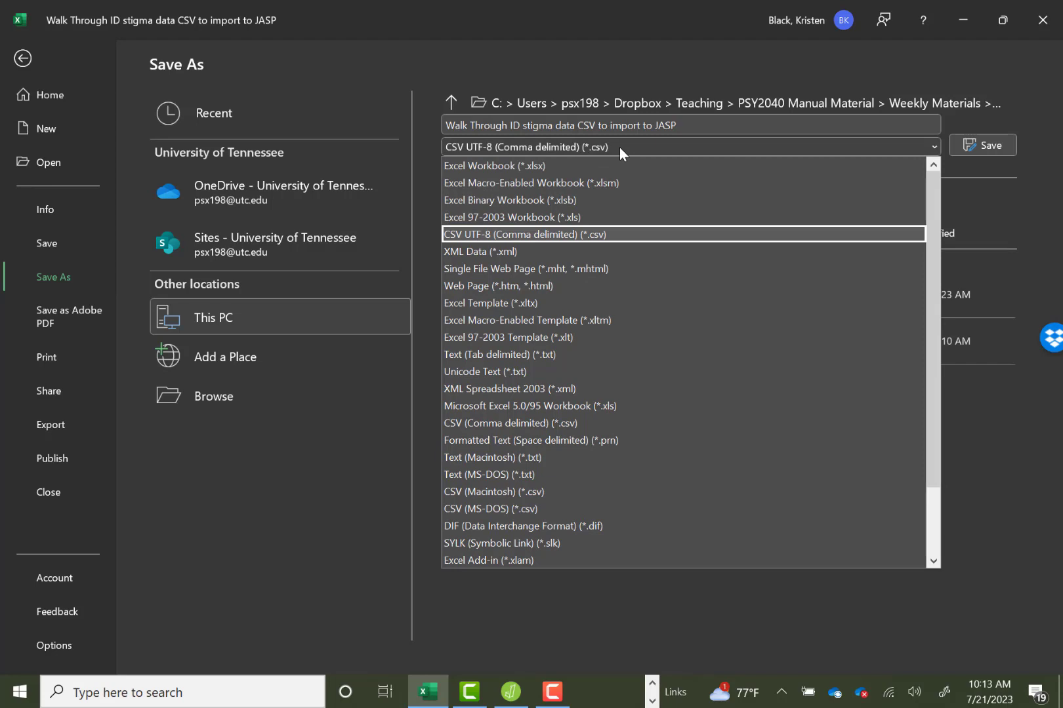
left_click(575, 236)
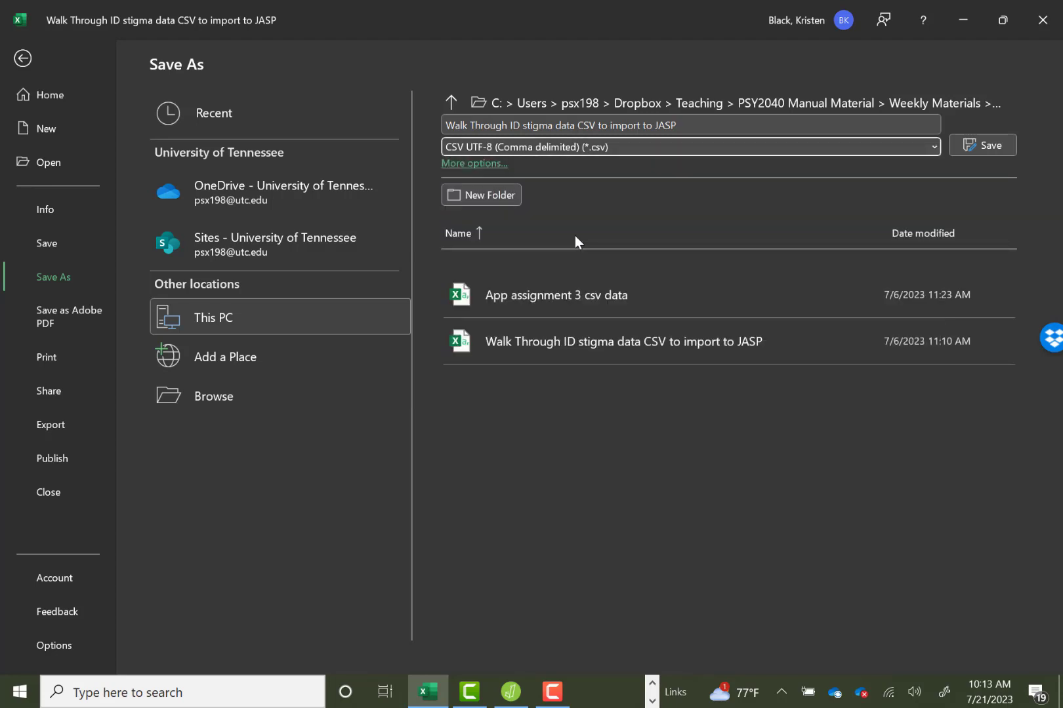
left_click(12, 56)
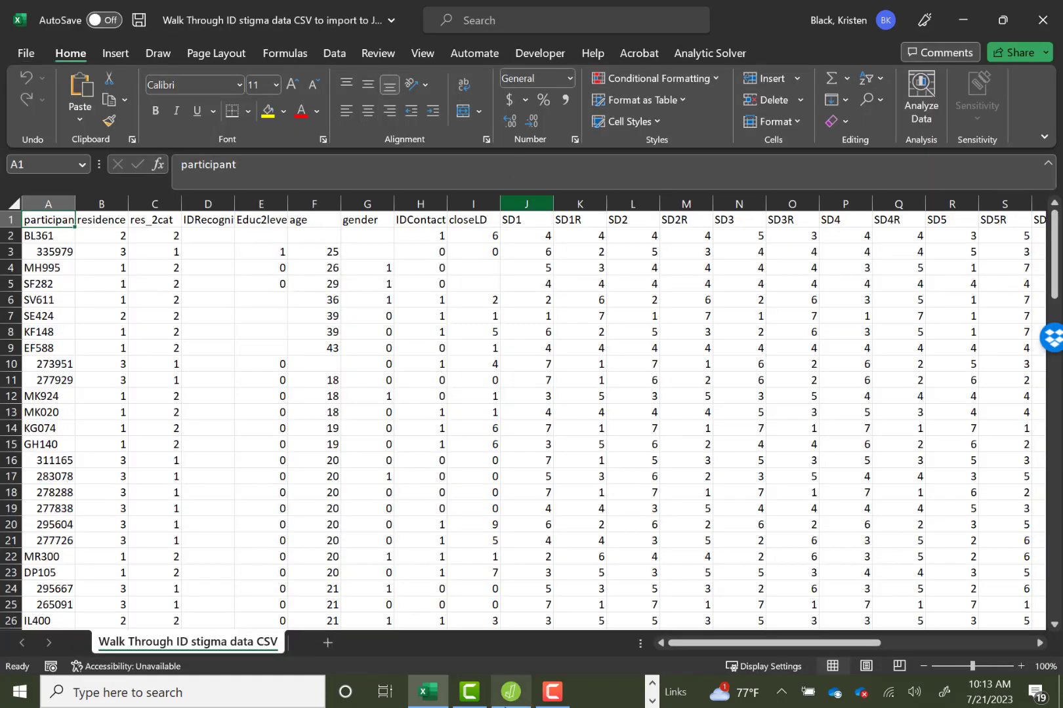
Switch to JASP and start browsing the computer for a data file to open
left_click(514, 695)
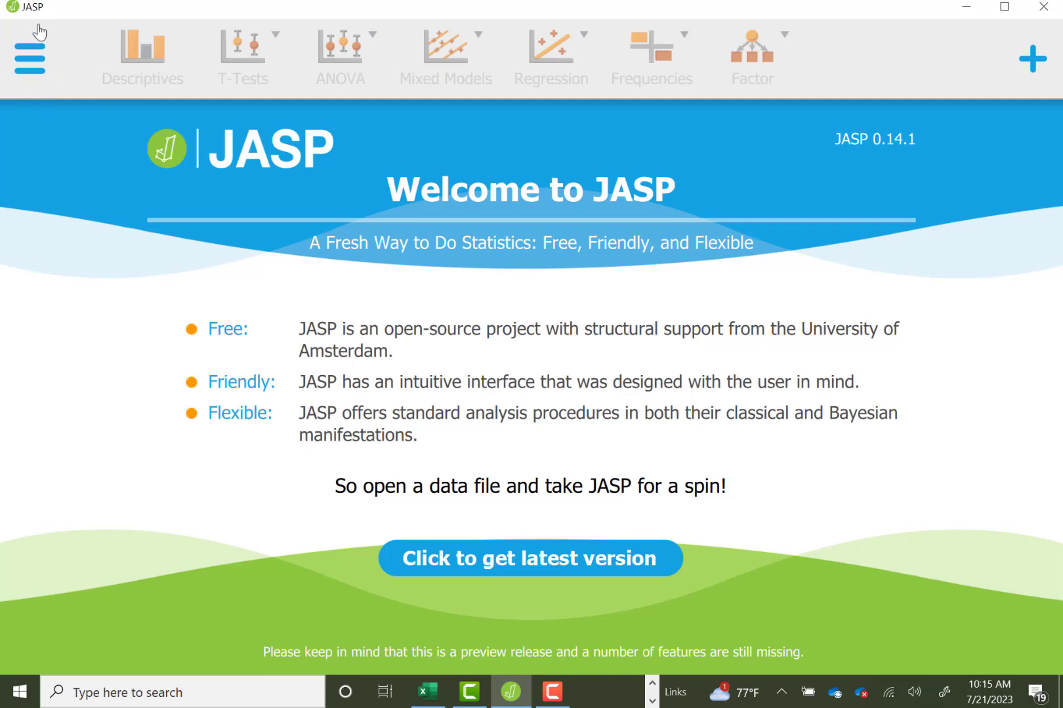
left_click(26, 69)
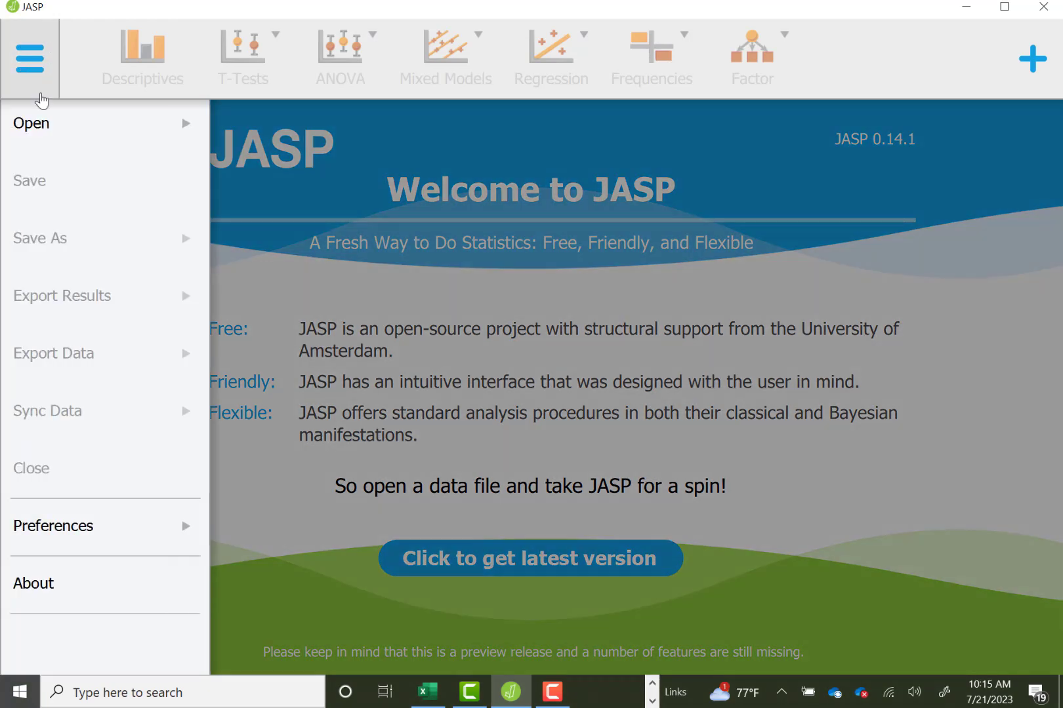
left_click(57, 130)
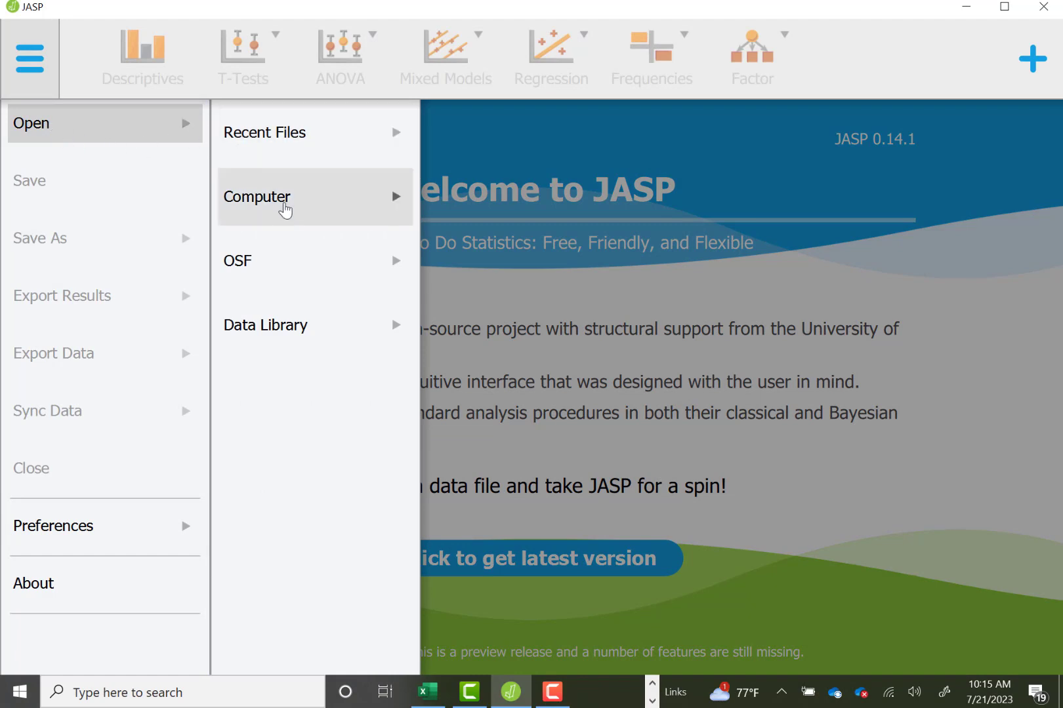
left_click(285, 206)
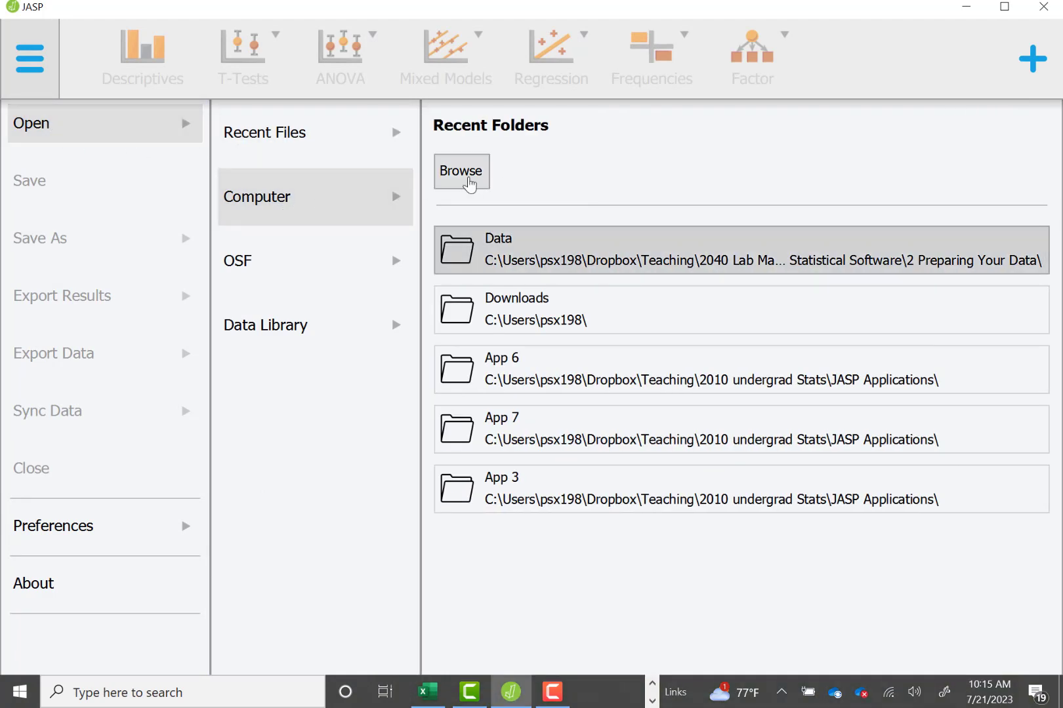
left_click(464, 183)
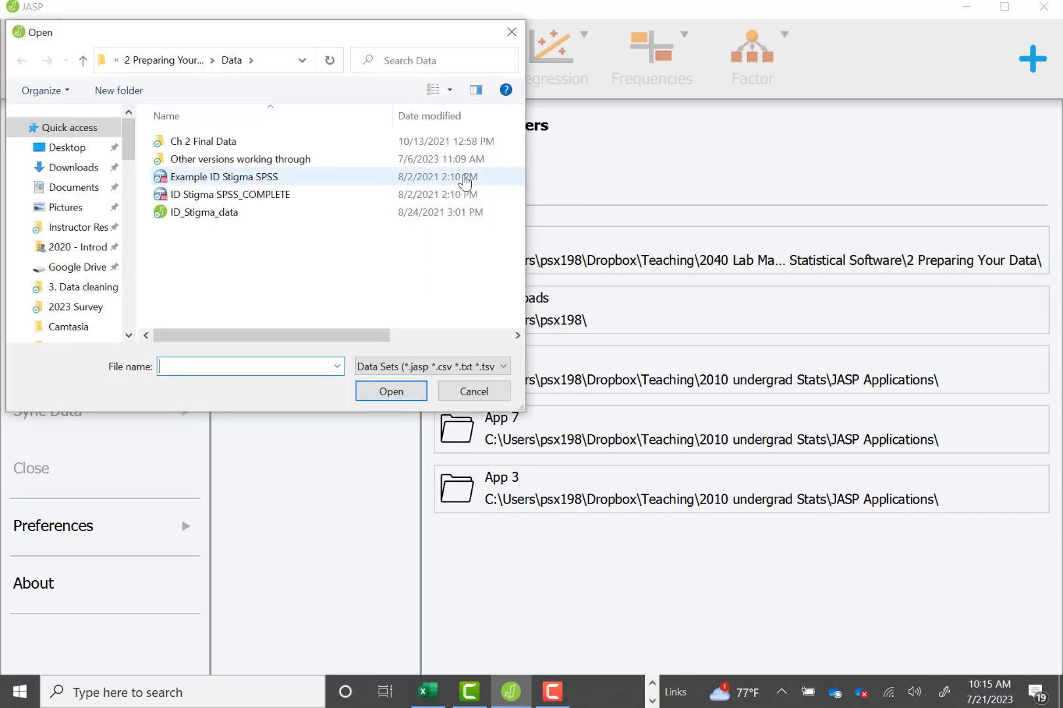
From Teaching > PSY2040 Manual Material > Weekly Materials > 4. Data management JASP, open the stigma CSV
left_click(116, 60)
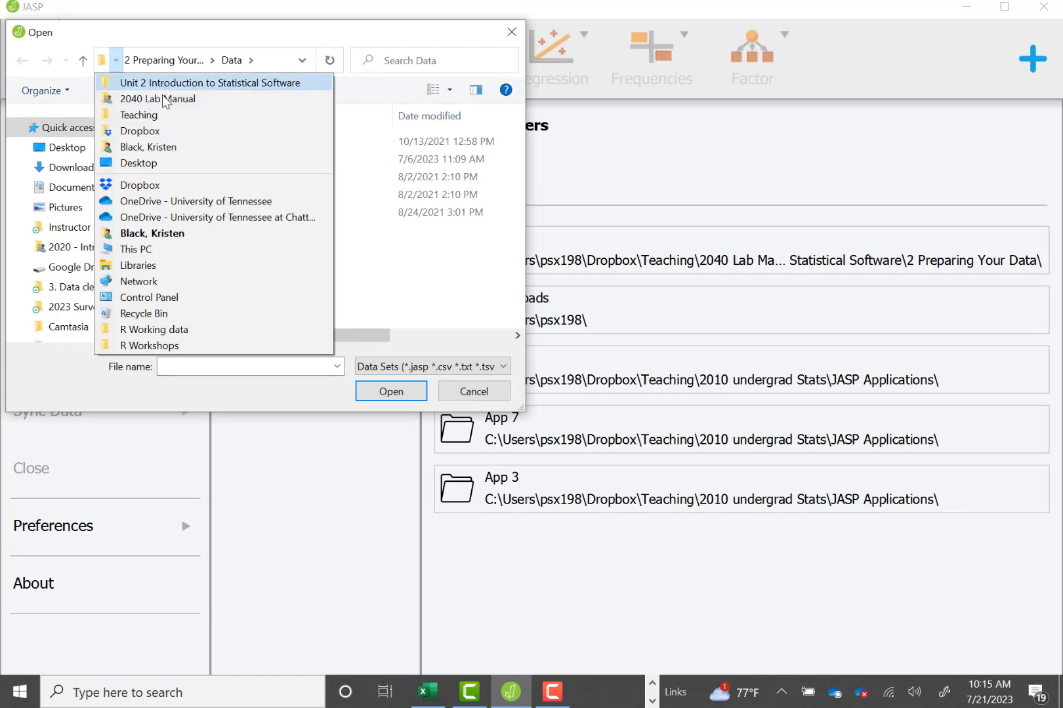
left_click(160, 115)
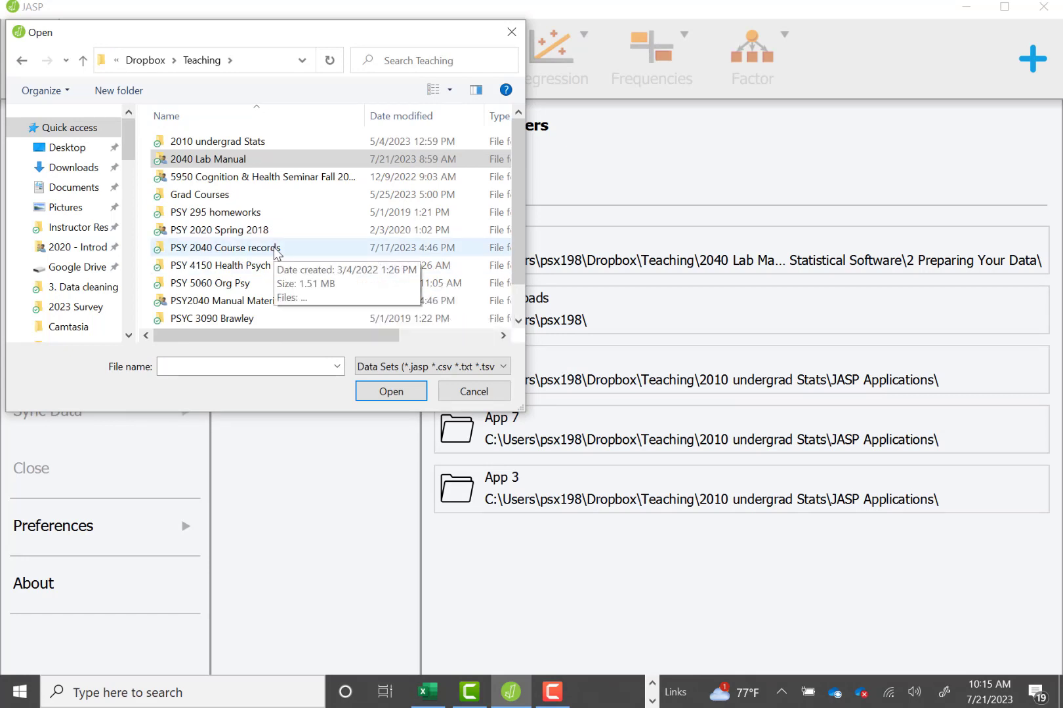
scroll(276, 252, "down", 1)
double_click(248, 267)
scroll(271, 295, "right", 2)
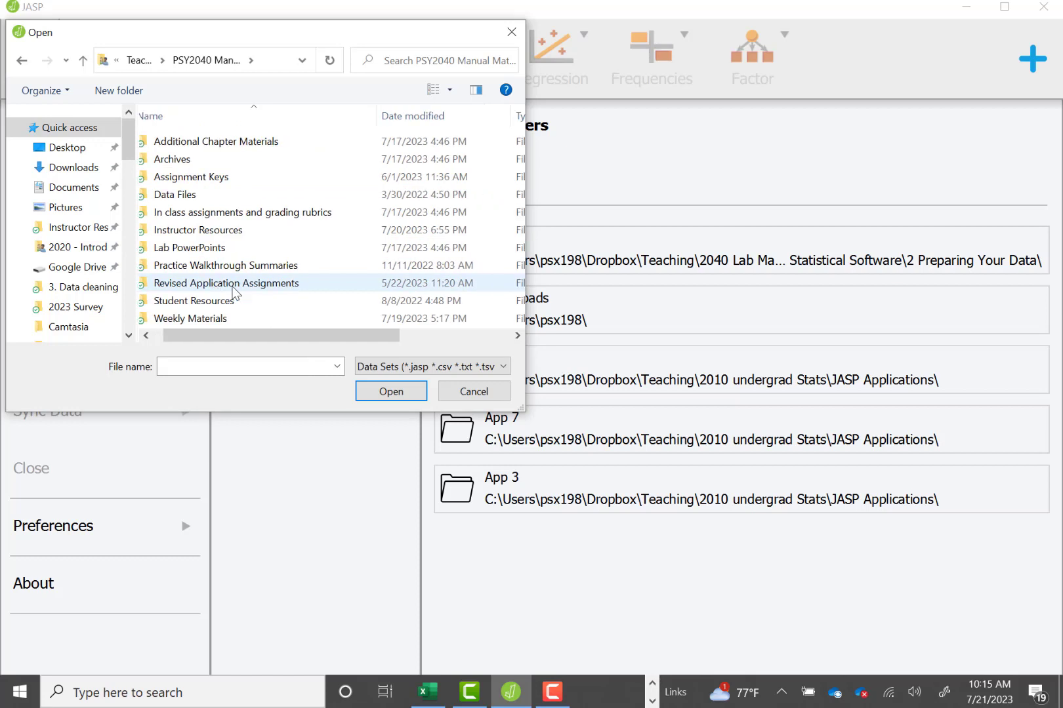
left_click(205, 320)
double_click(205, 320)
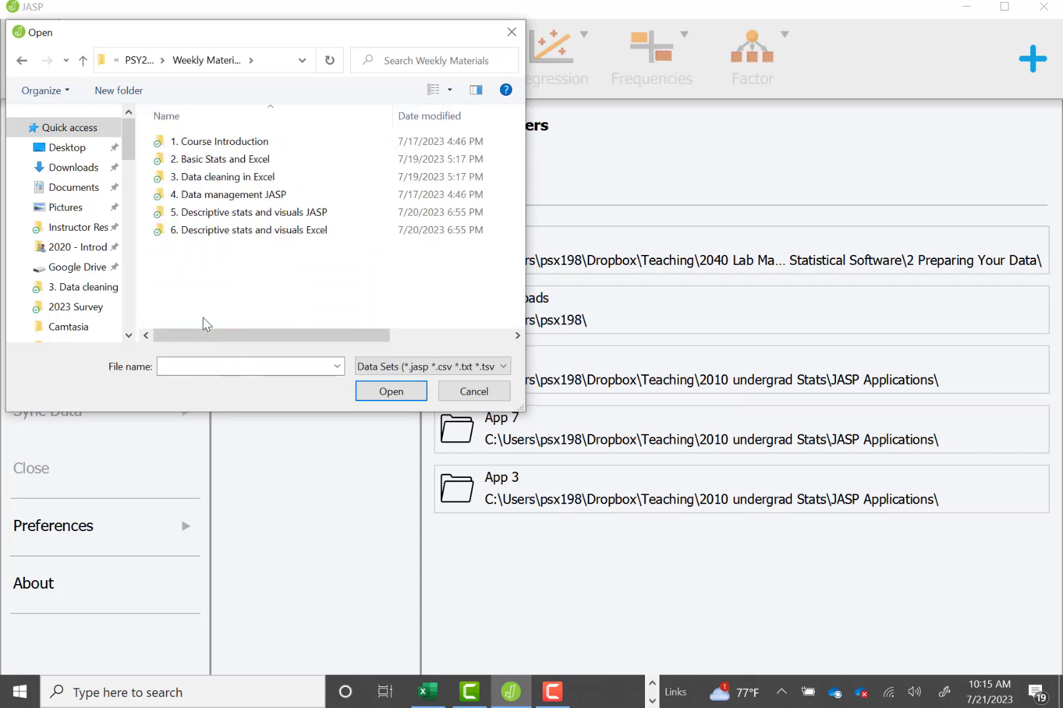
double_click(217, 195)
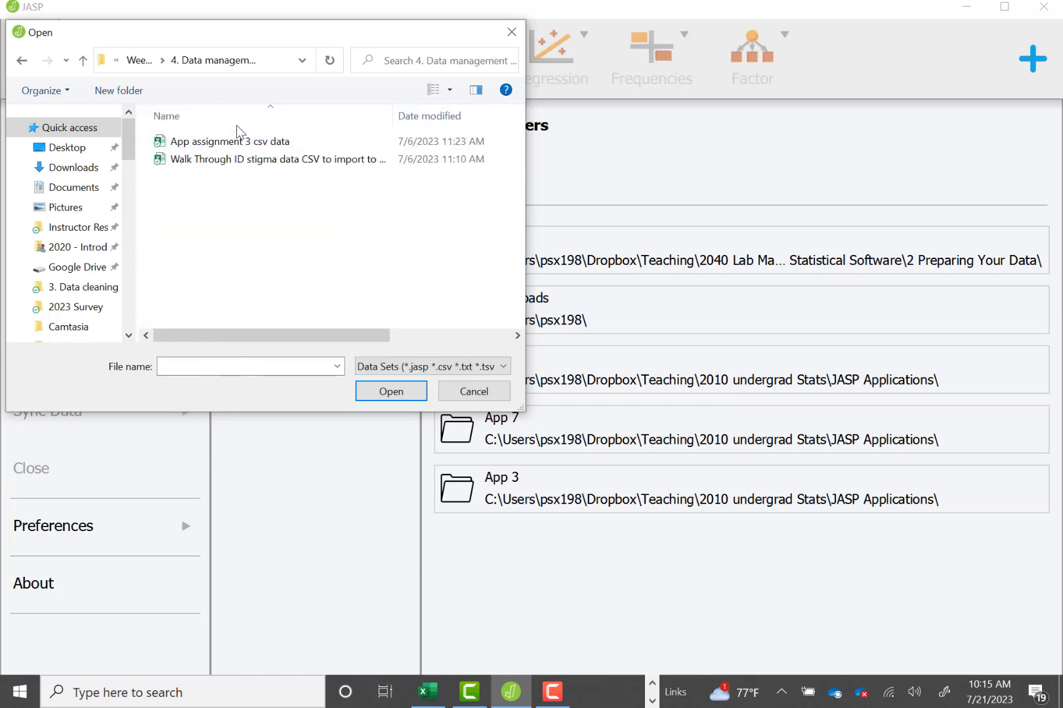
double_click(235, 164)
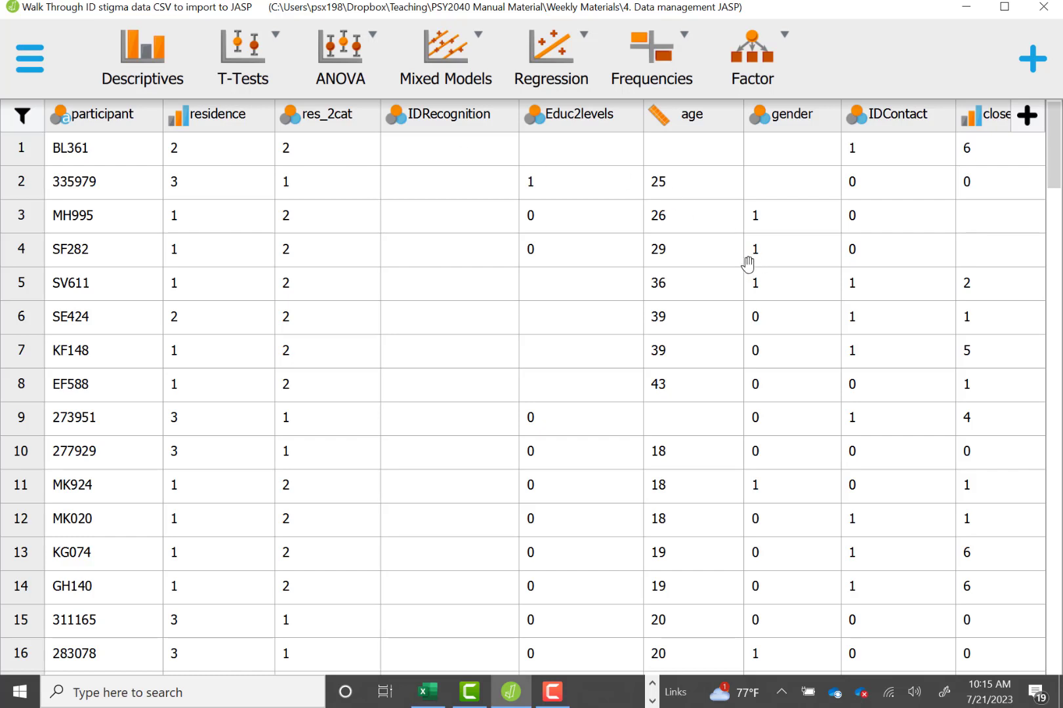
scroll(748, 264, "right", 20)
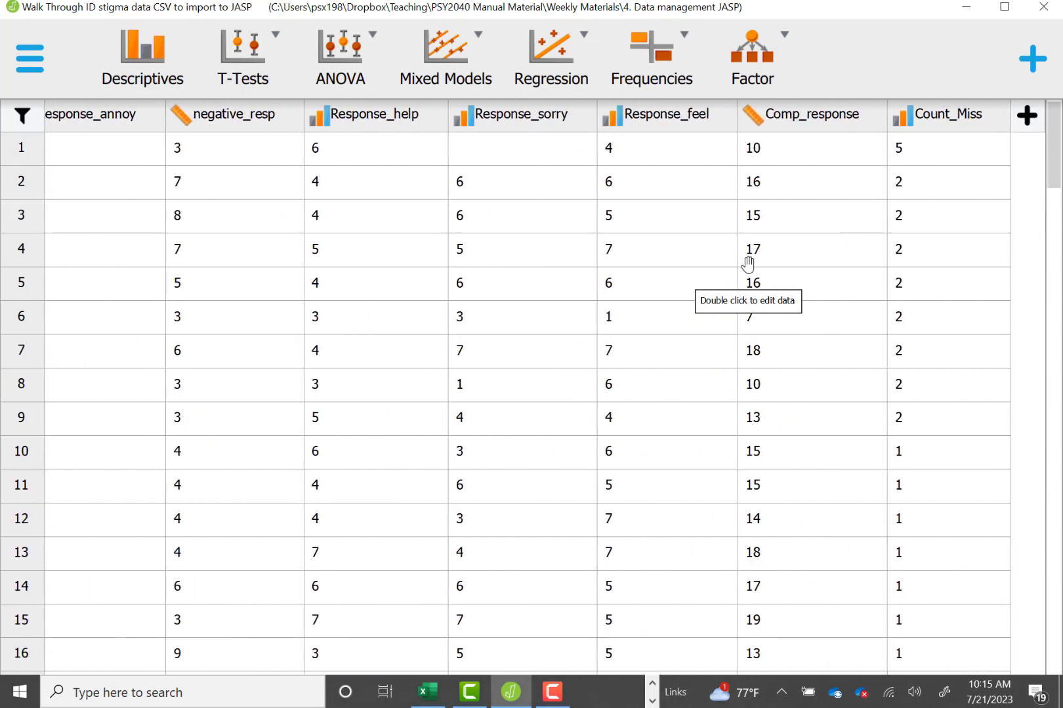
scroll(748, 264, "left", 20)
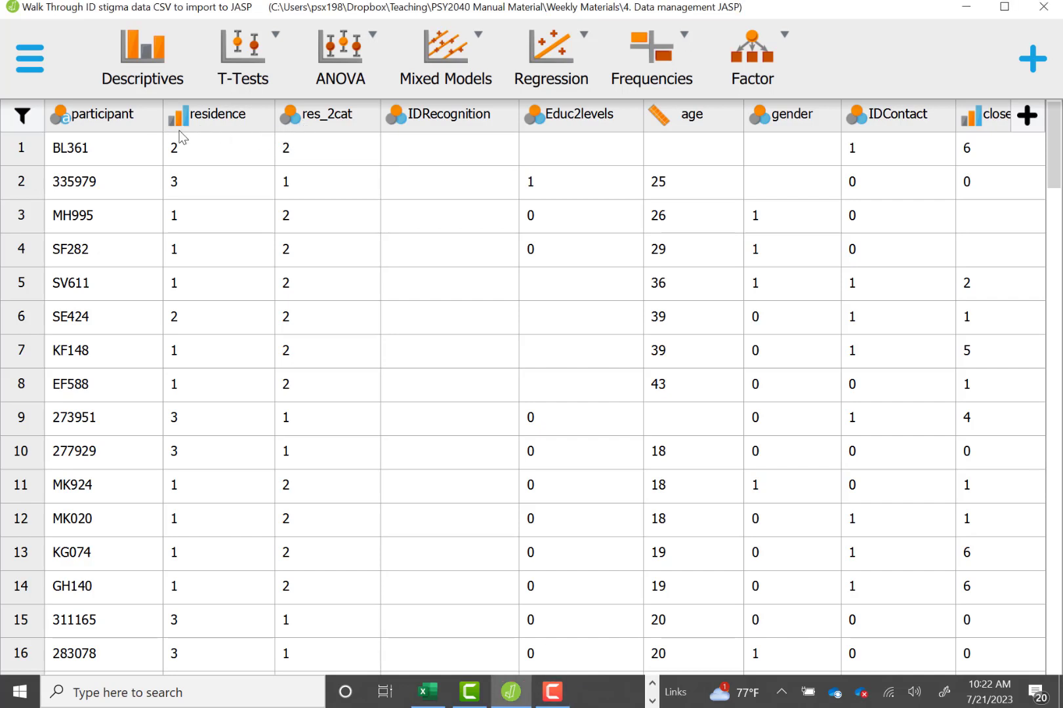
Change the residence column's measurement type from ordinal to nominal
left_click(181, 125)
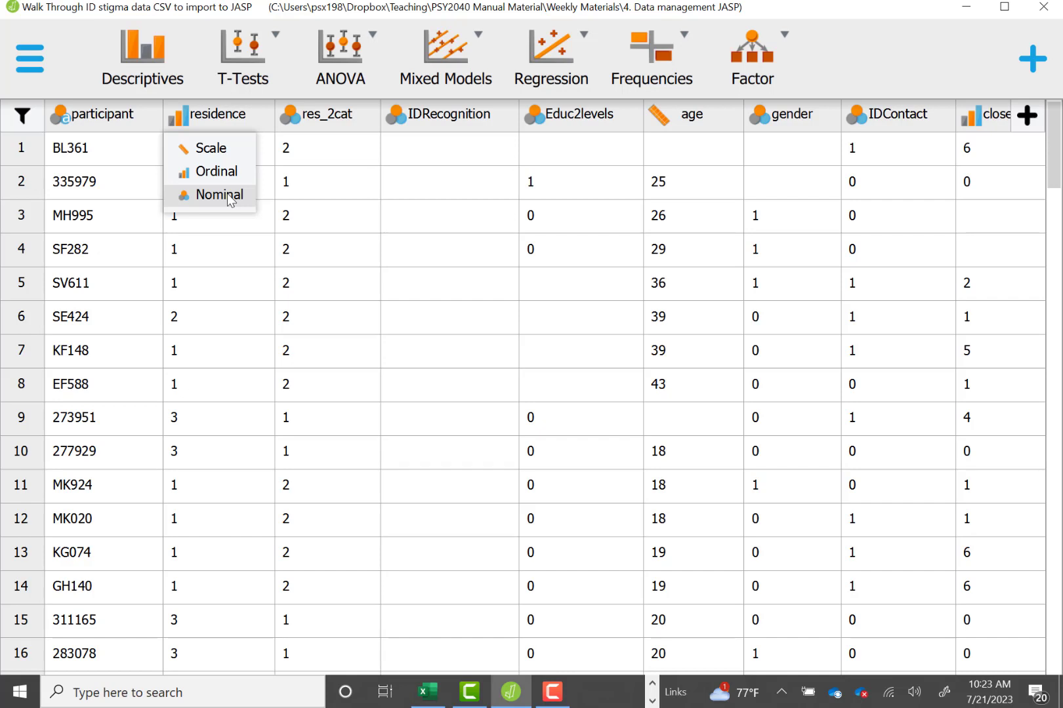
left_click(230, 197)
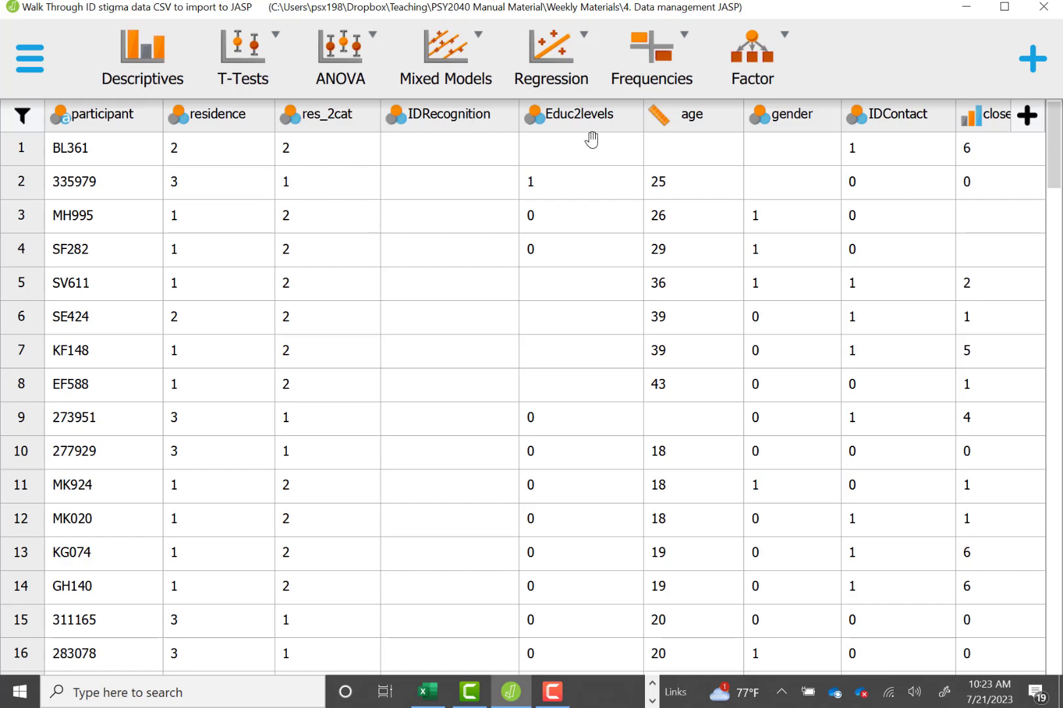
scroll(594, 167, "right", 10)
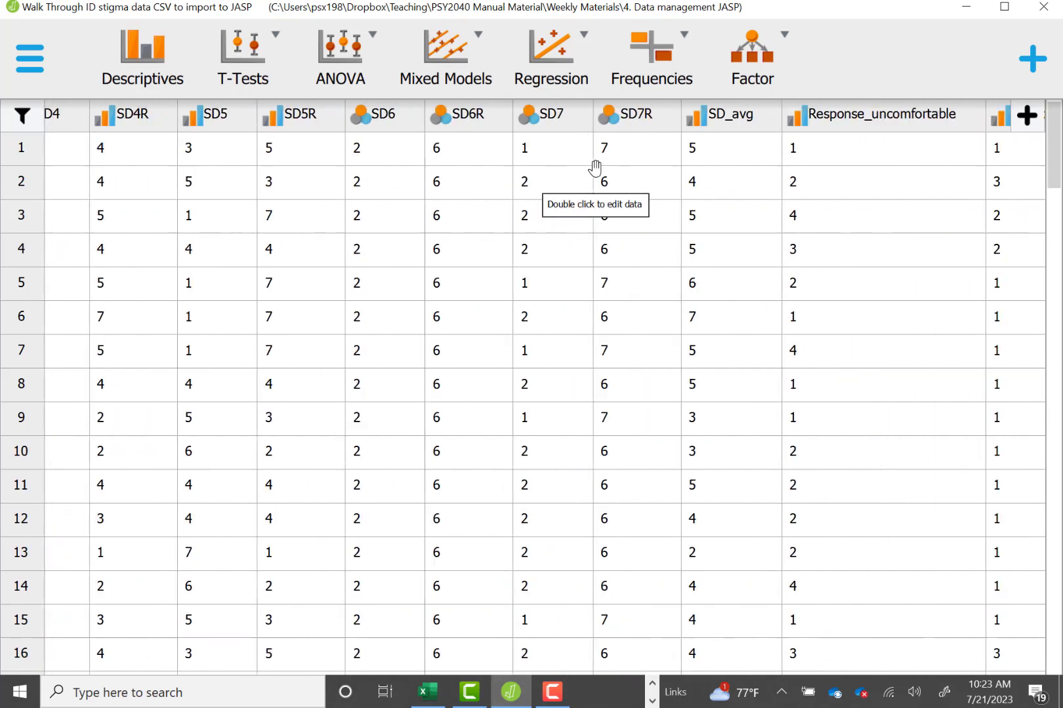
scroll(593, 167, "left", 2)
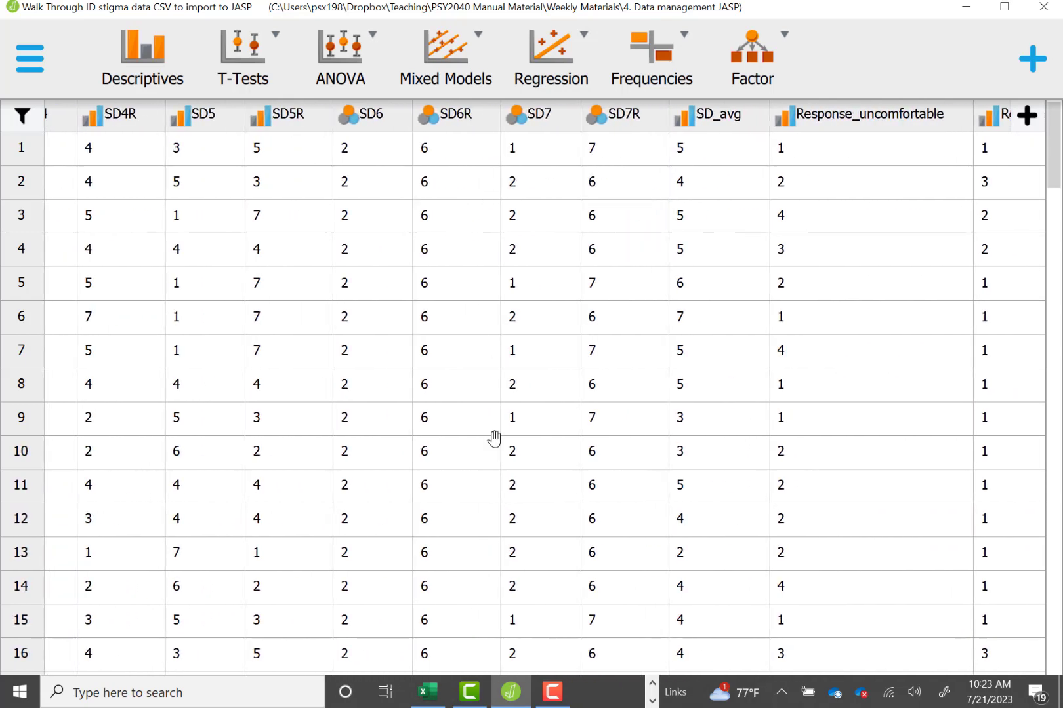
scroll(407, 339, "left", 10)
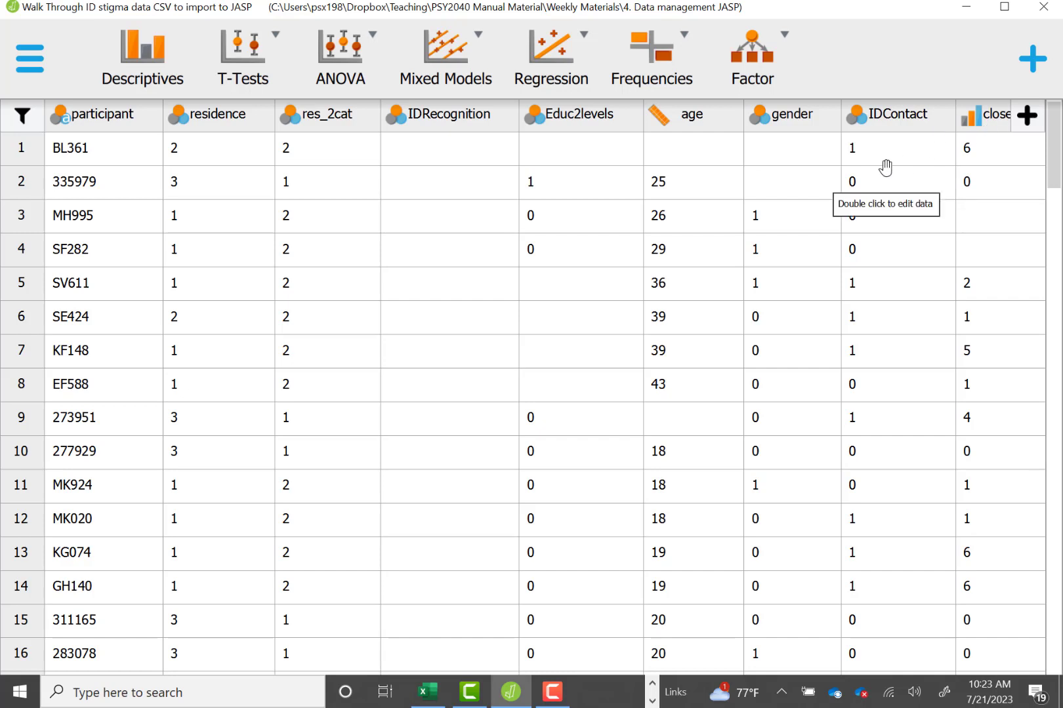
Maximize the JASP window and set SD6 and SD6R to ordinal
left_click_drag(885, 168, 551, 147)
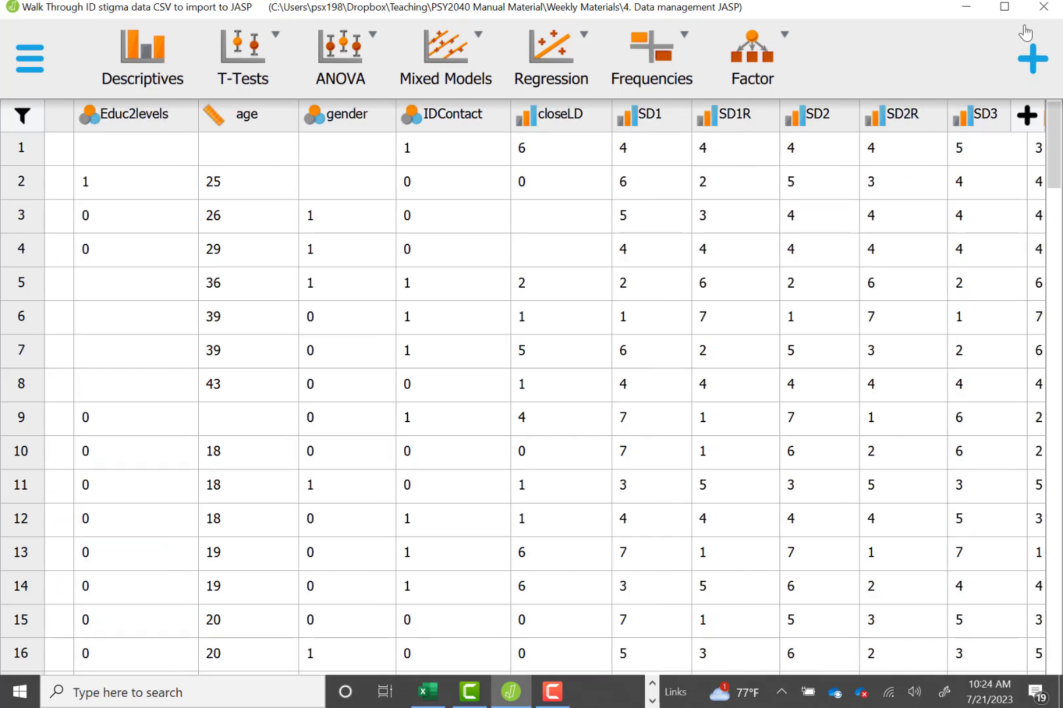
left_click(1009, 9)
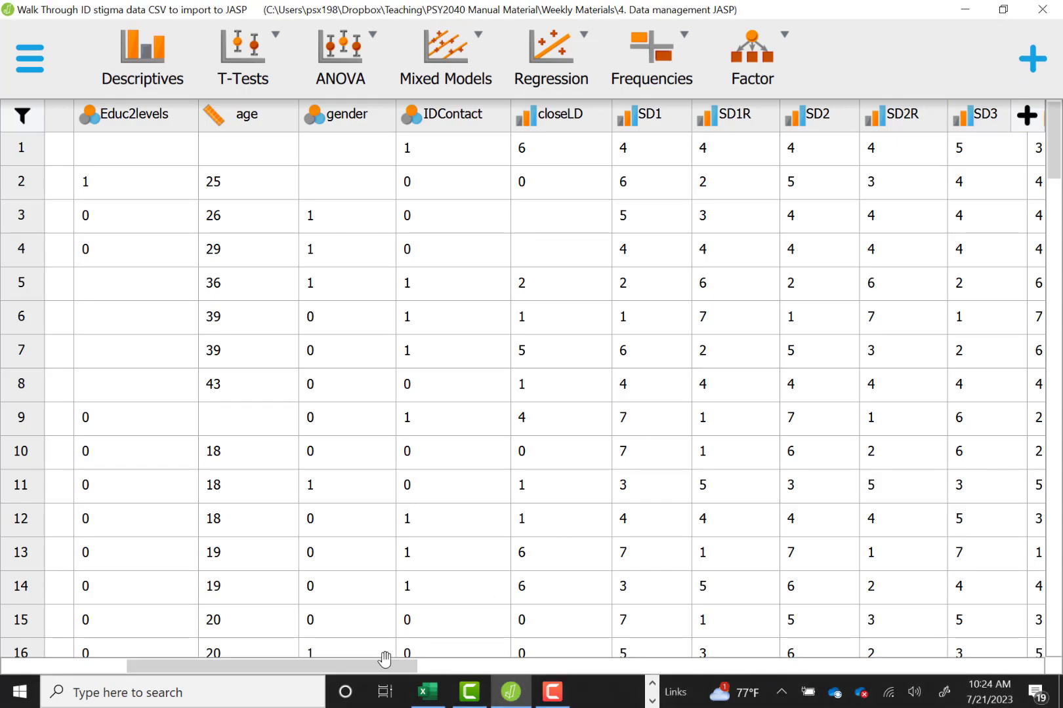
left_click_drag(383, 663, 685, 664)
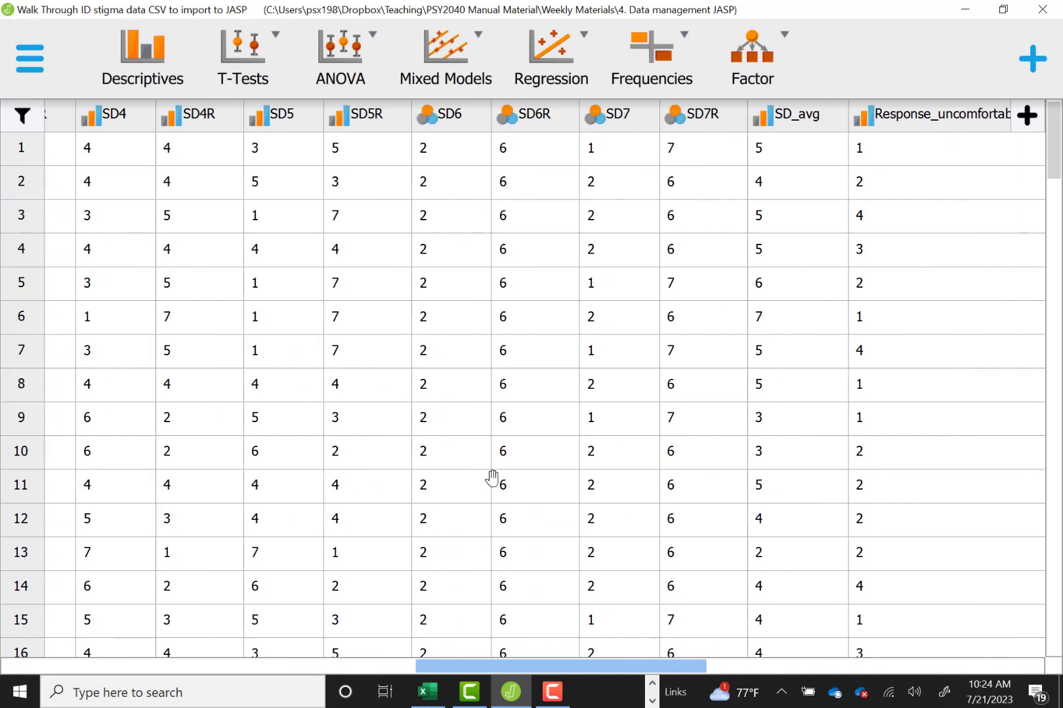
left_click(430, 120)
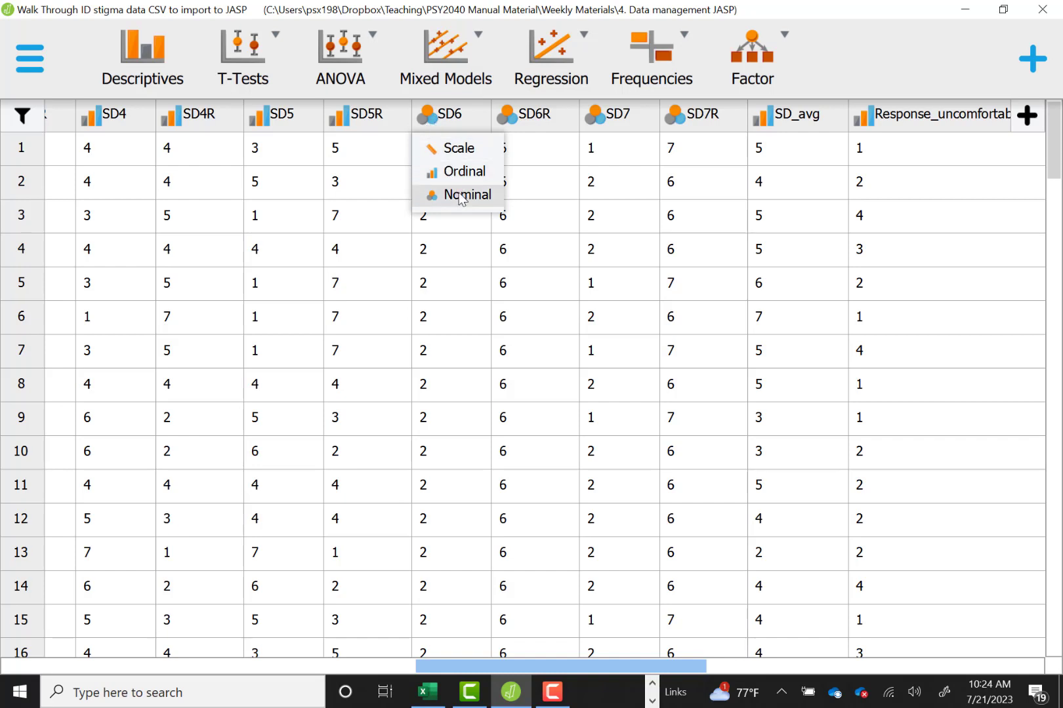
left_click(455, 170)
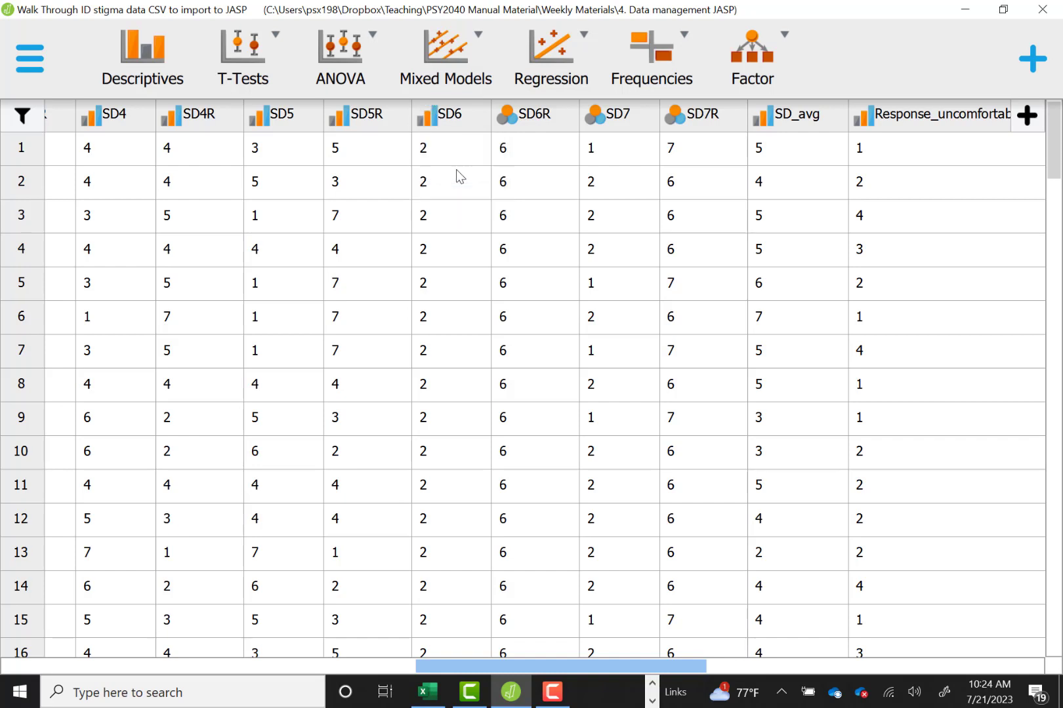
left_click(507, 117)
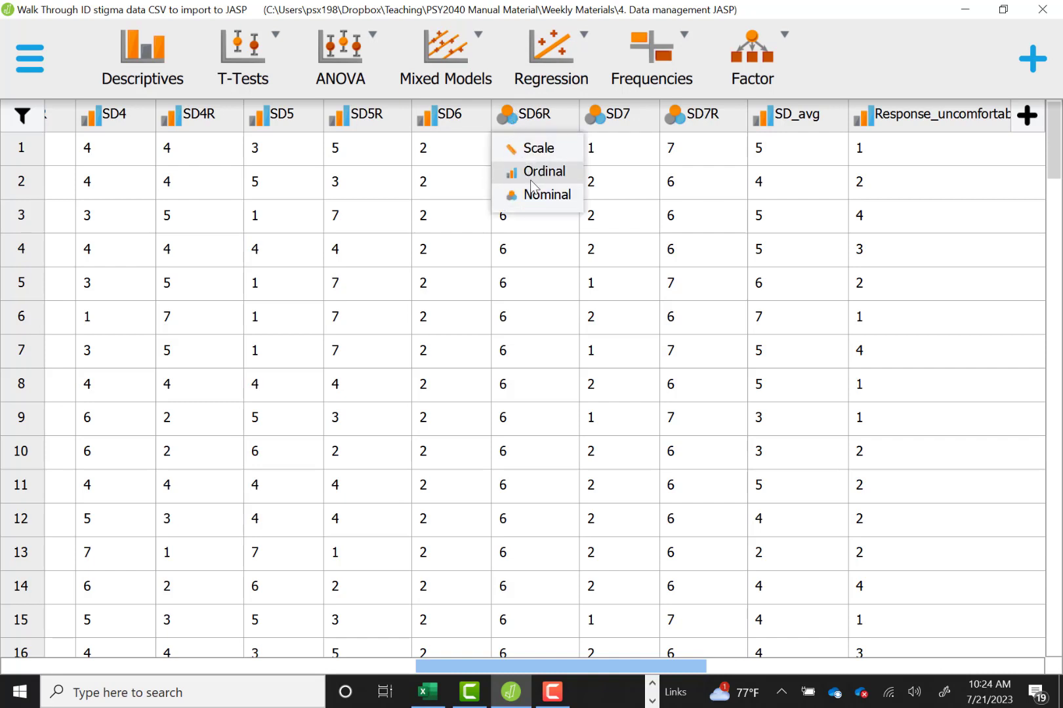
left_click(532, 176)
Set SD7 and SD7R to ordinal, and SD_avg to scale
left_click(592, 118)
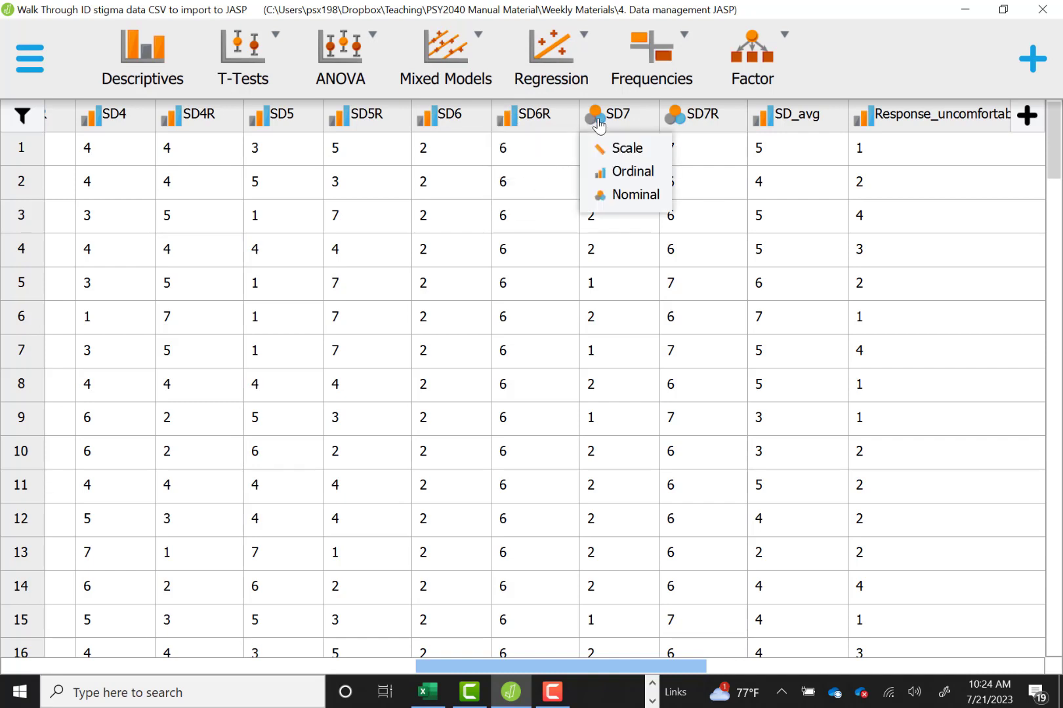
left_click(602, 172)
left_click(680, 121)
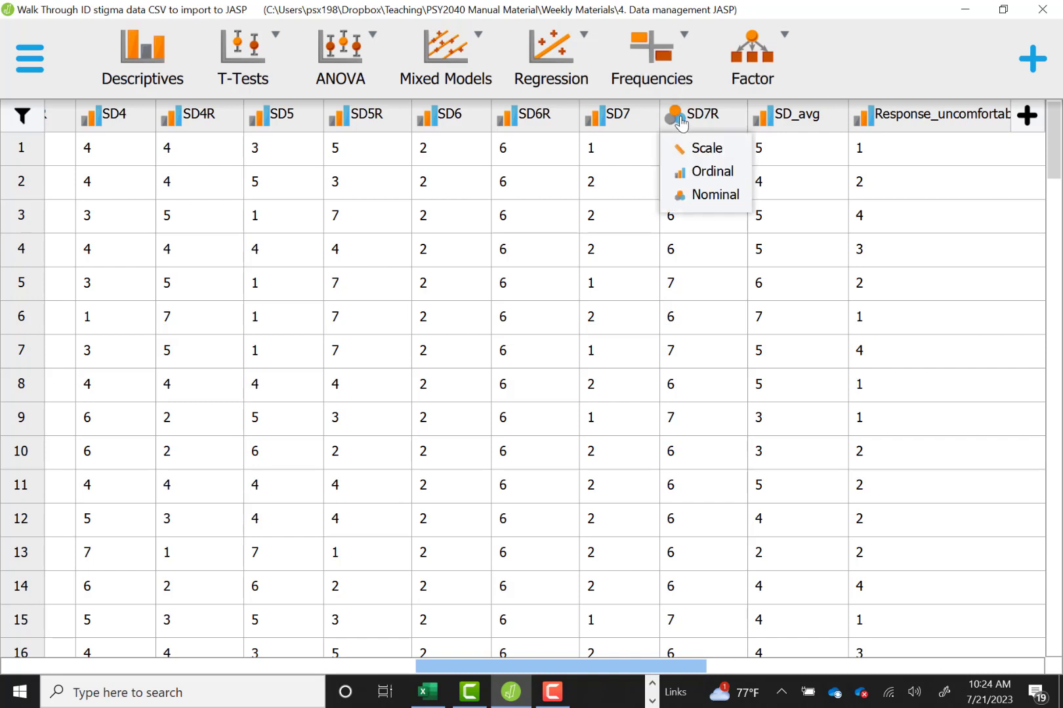
left_click(686, 172)
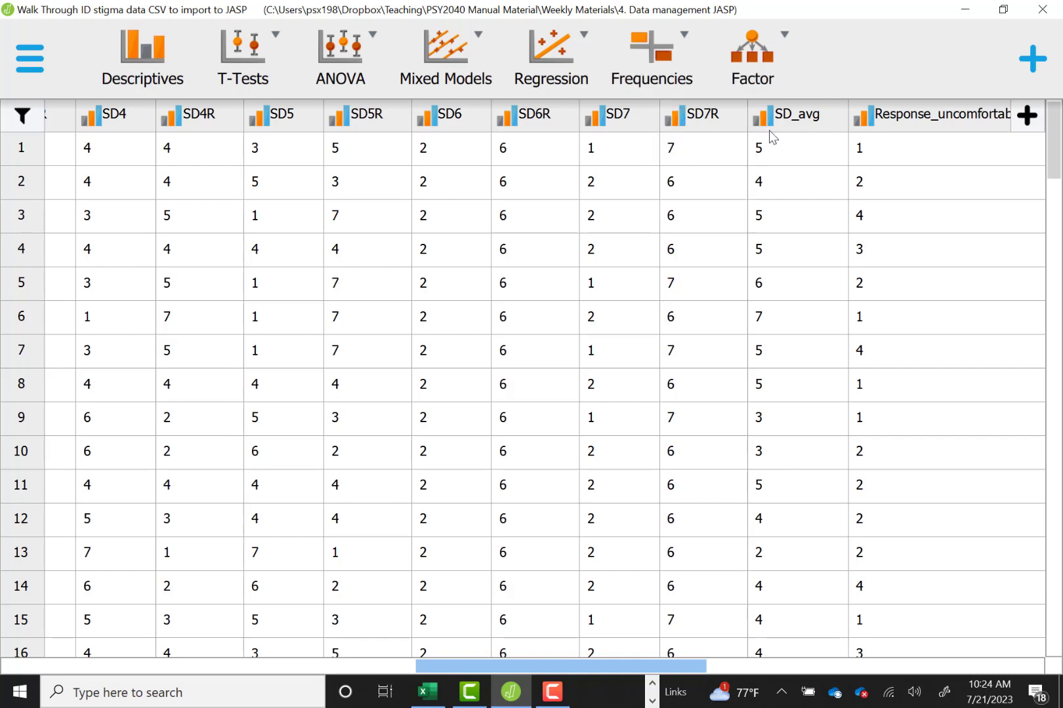
left_click(771, 125)
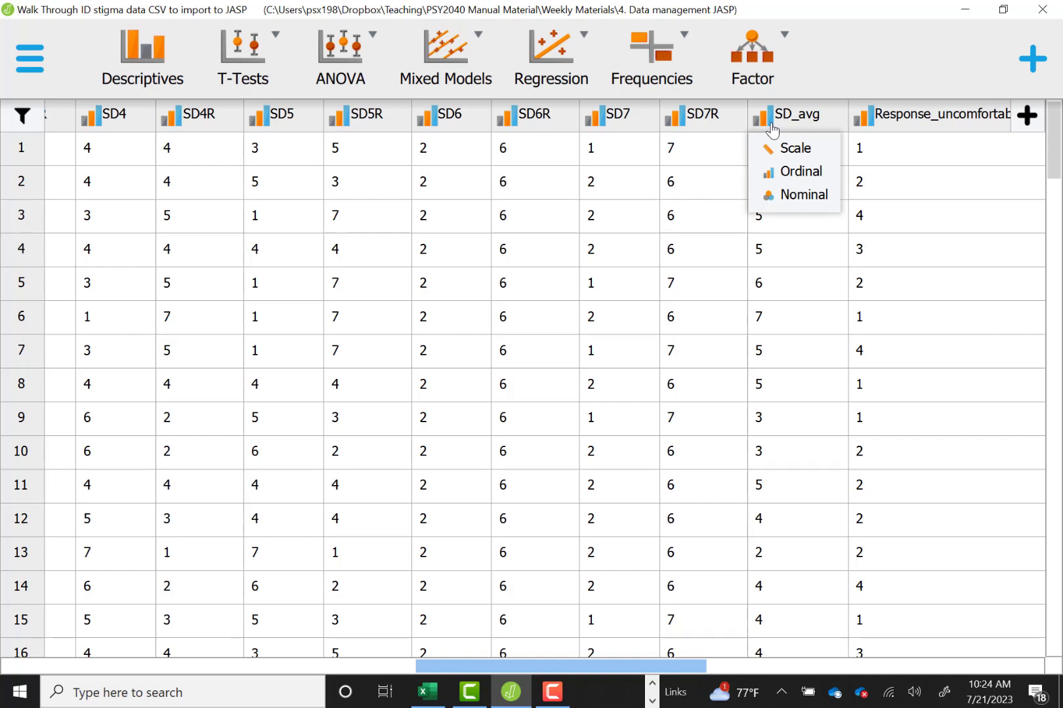
left_click(813, 153)
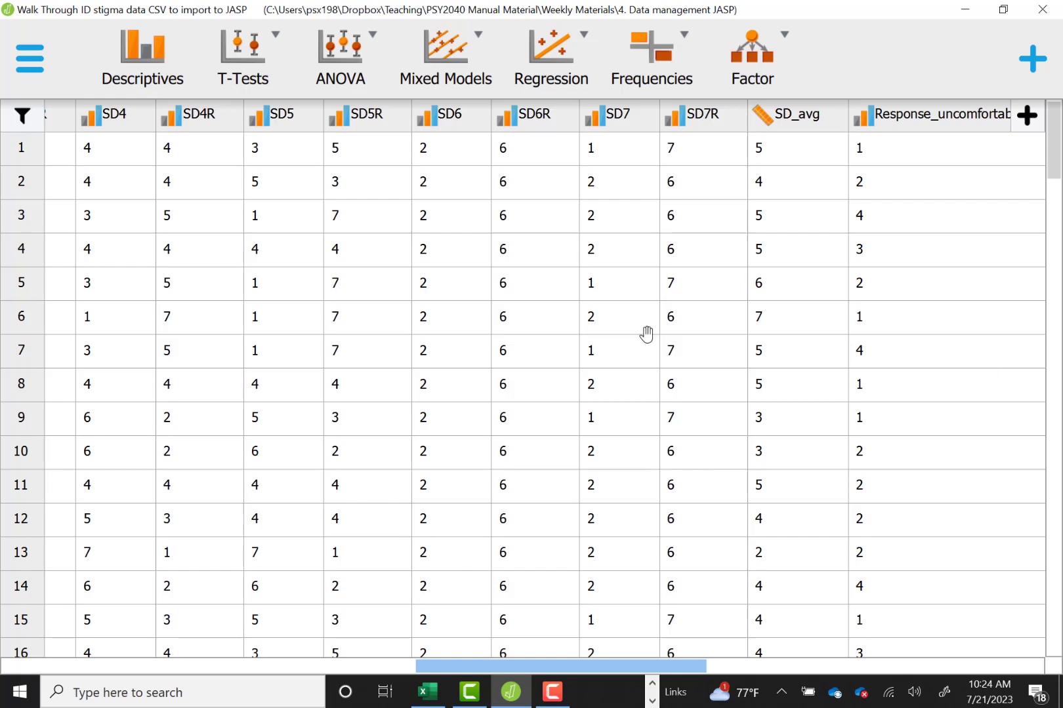
In the residence label editor, relabel value 1 as Austria
left_click_drag(542, 668, 43, 645)
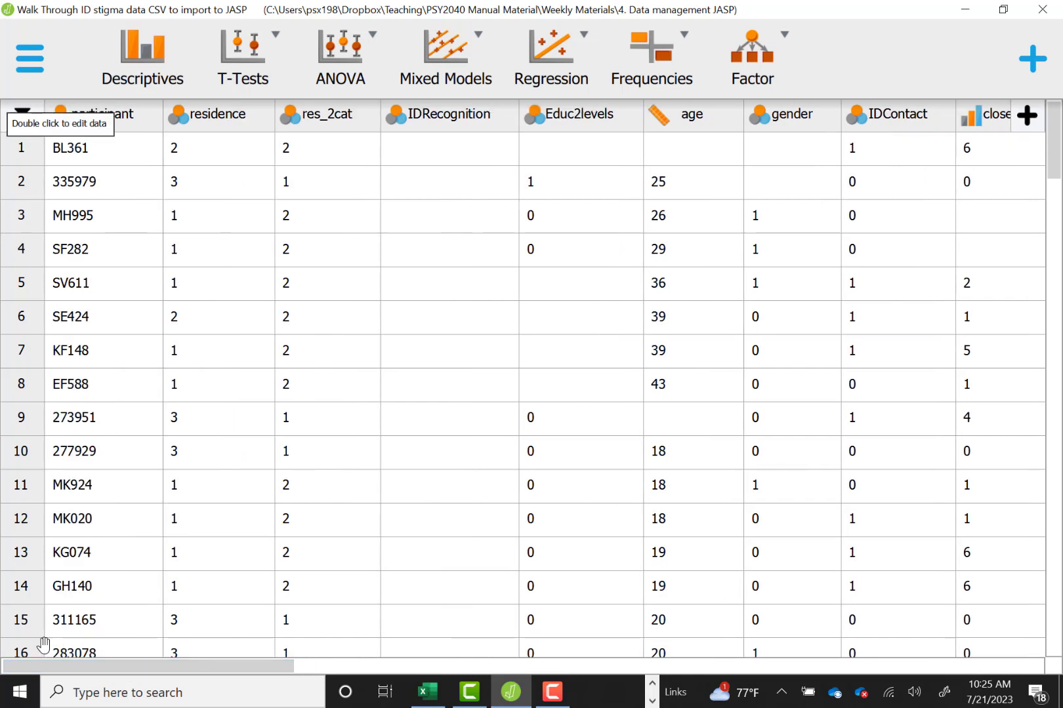
left_click(215, 116)
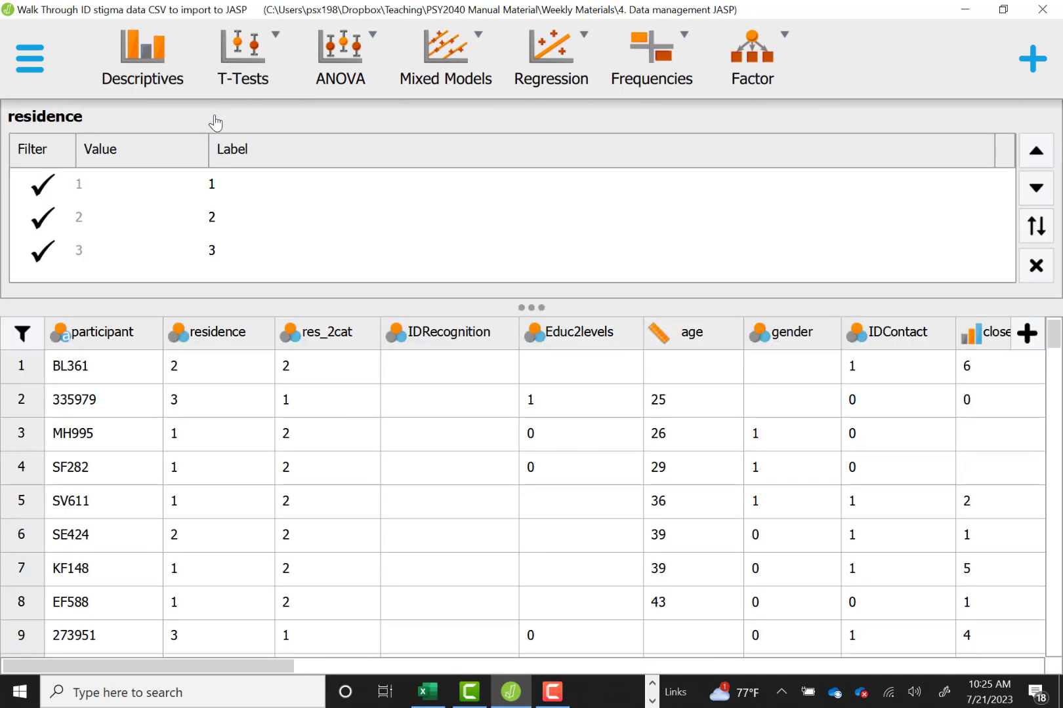
left_click(228, 183)
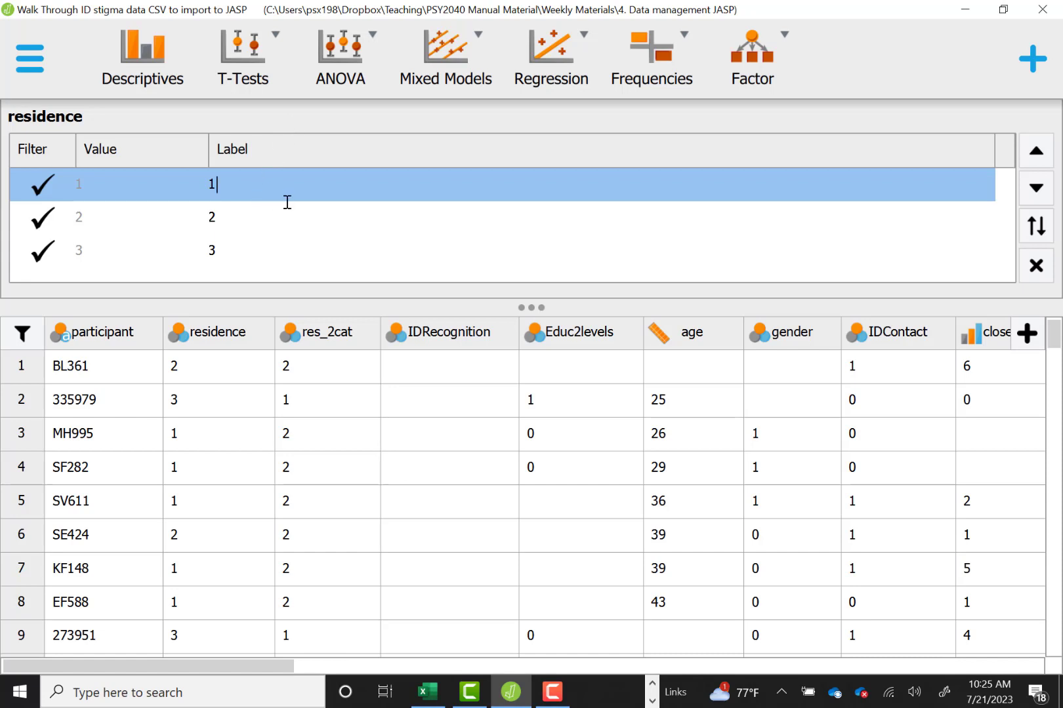
key("BackSpace")
type("Austria")
key("Return")
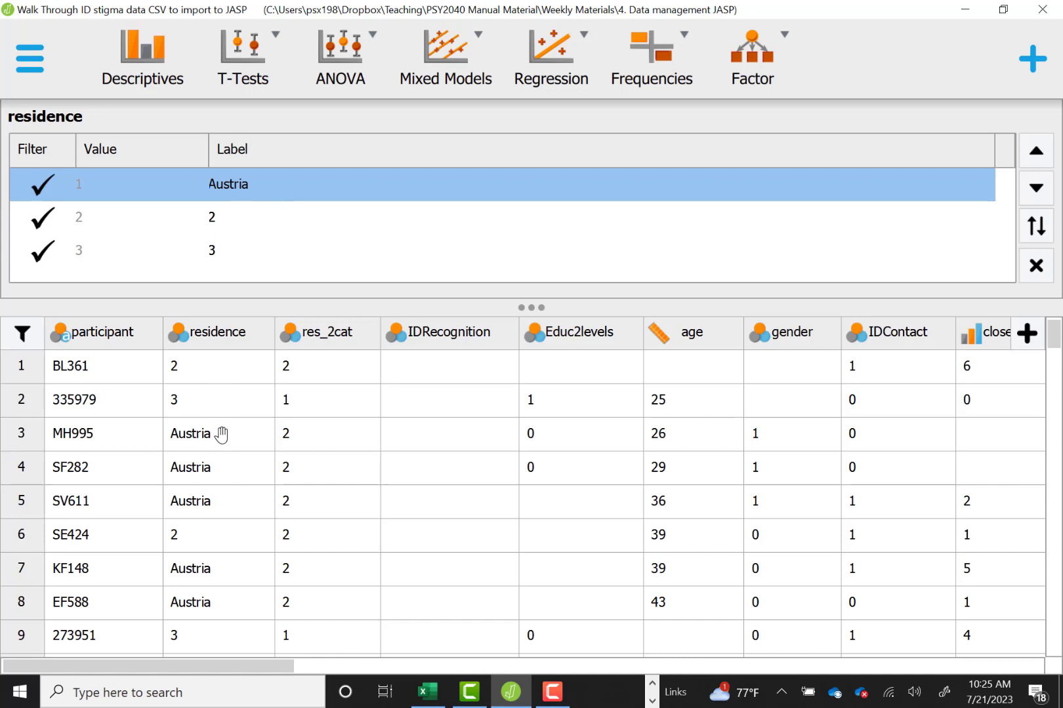
Relabel residence values 2 and 3 as Germany and Uk
left_click(249, 212)
key("BackSpace")
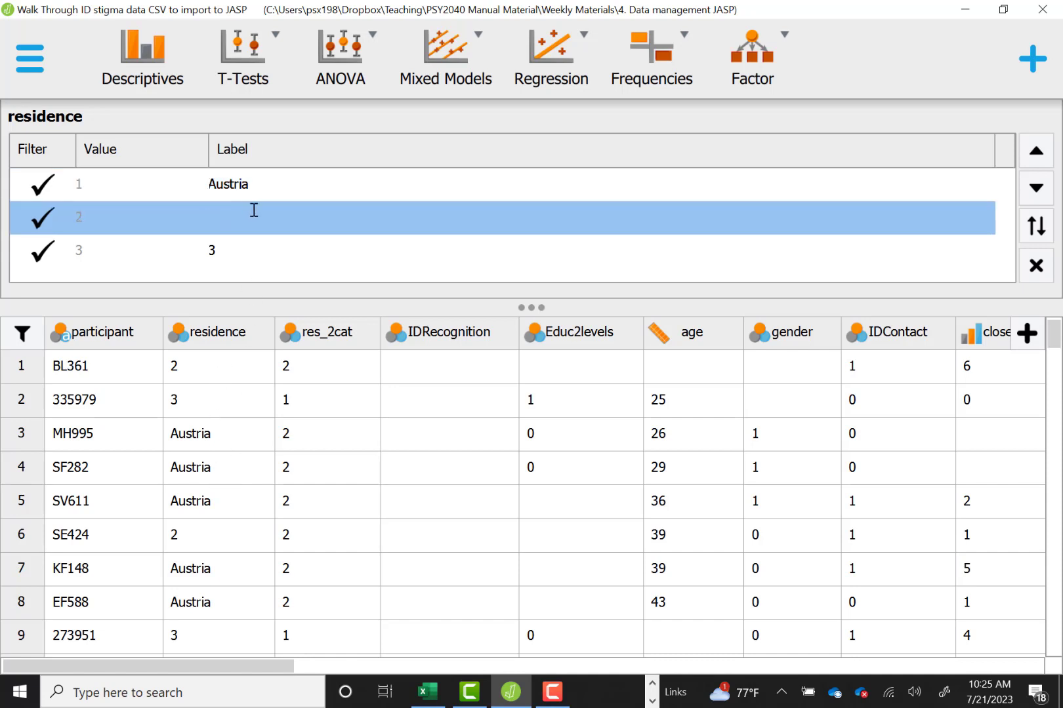
type("Germany")
key("Return")
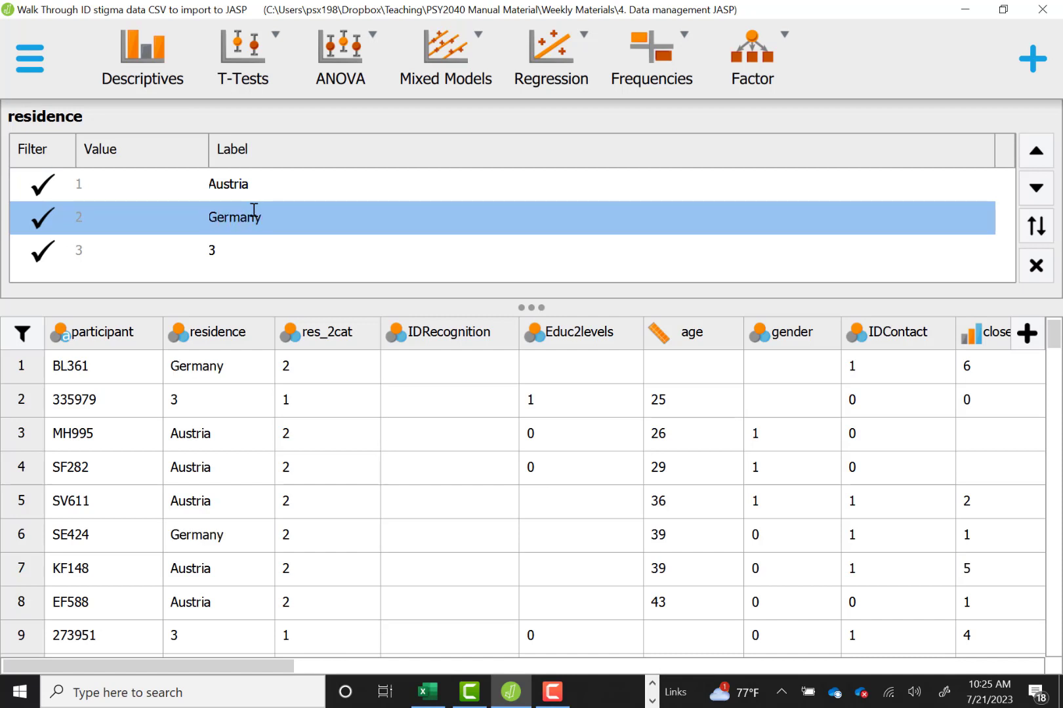
double_click(236, 251)
key("BackSpace")
type("Uk")
key("Return")
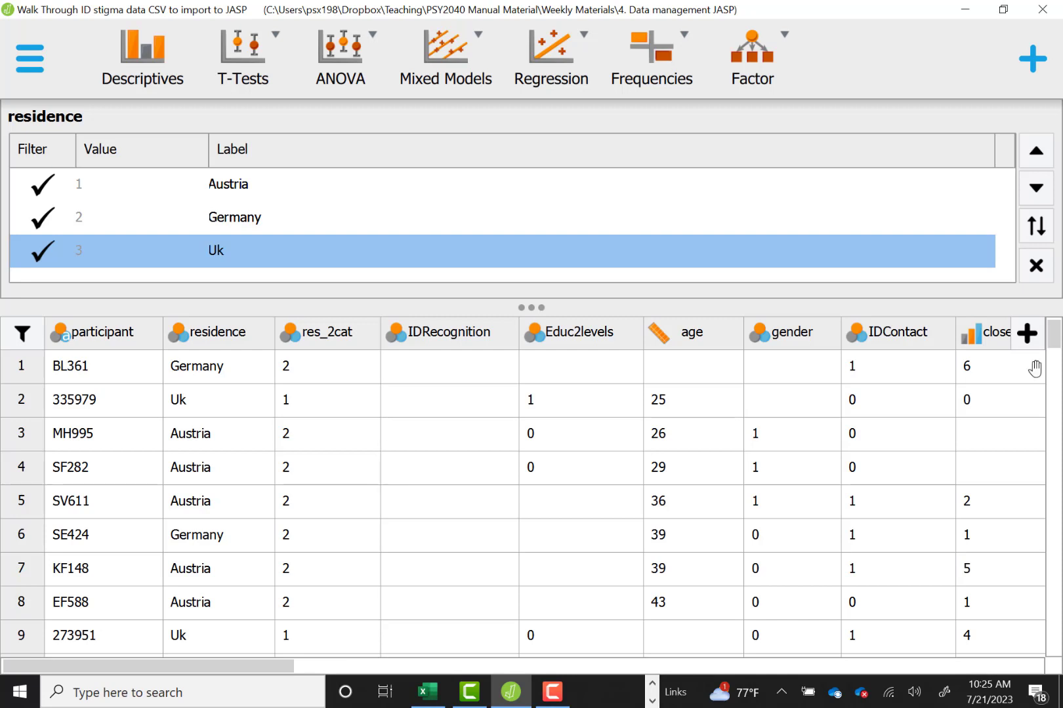
In the gender label editor, replace labels 0 and 1 with female and male
left_click(795, 337)
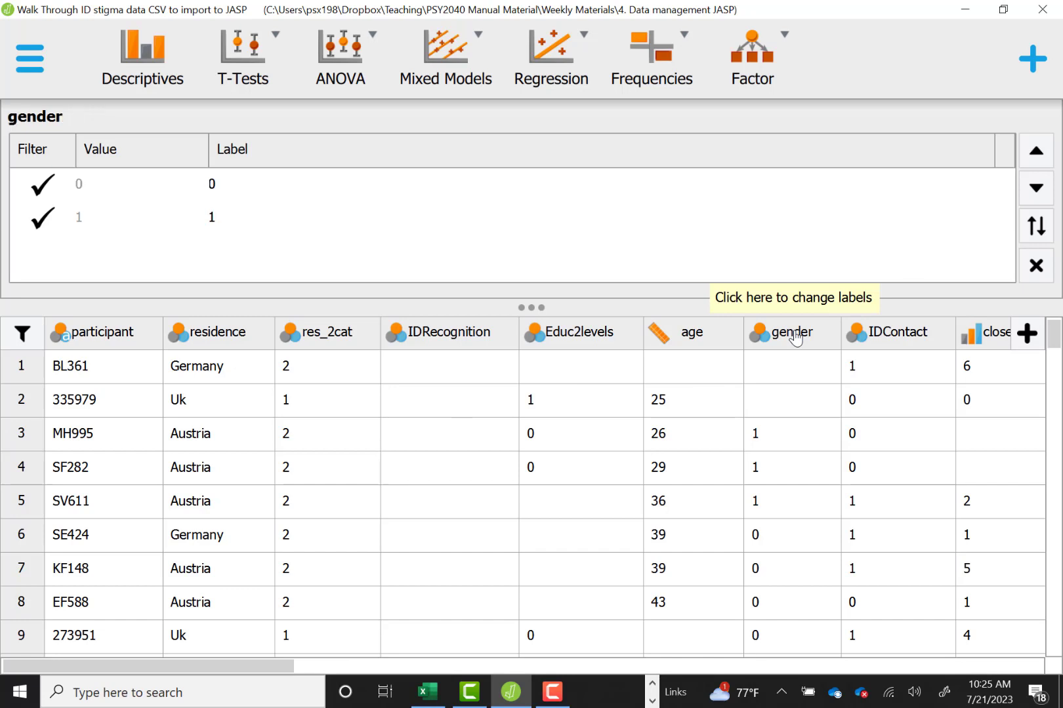
left_click(222, 183)
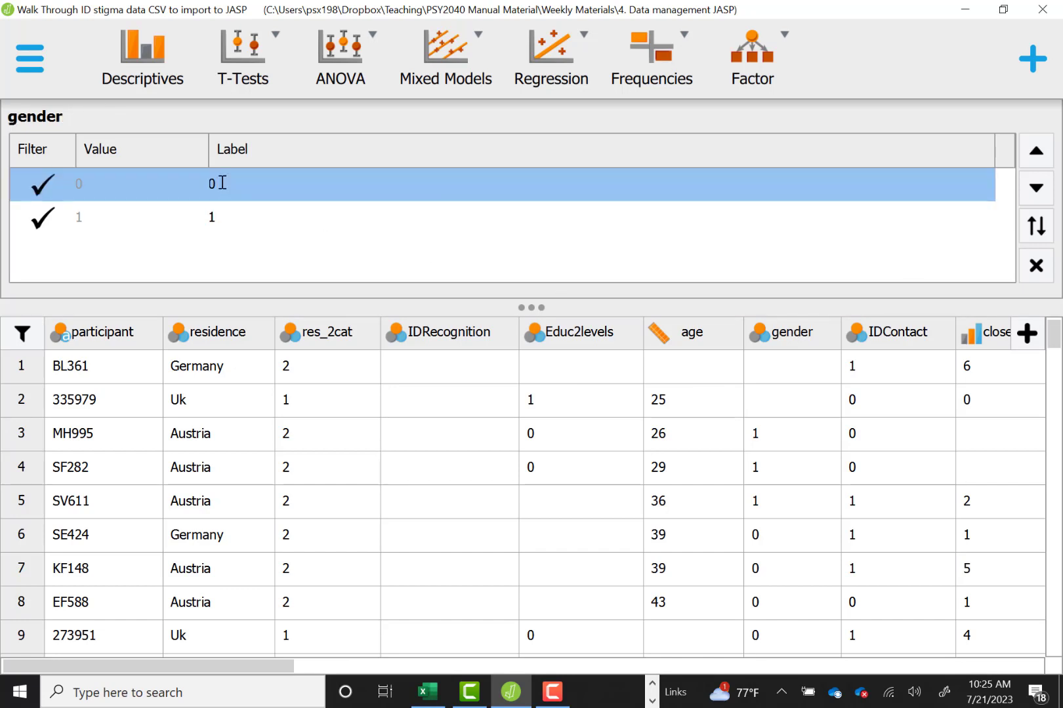
key("BackSpace")
type("fme")
key("BackSpace")
key("BackSpace")
type("emale")
key("Return")
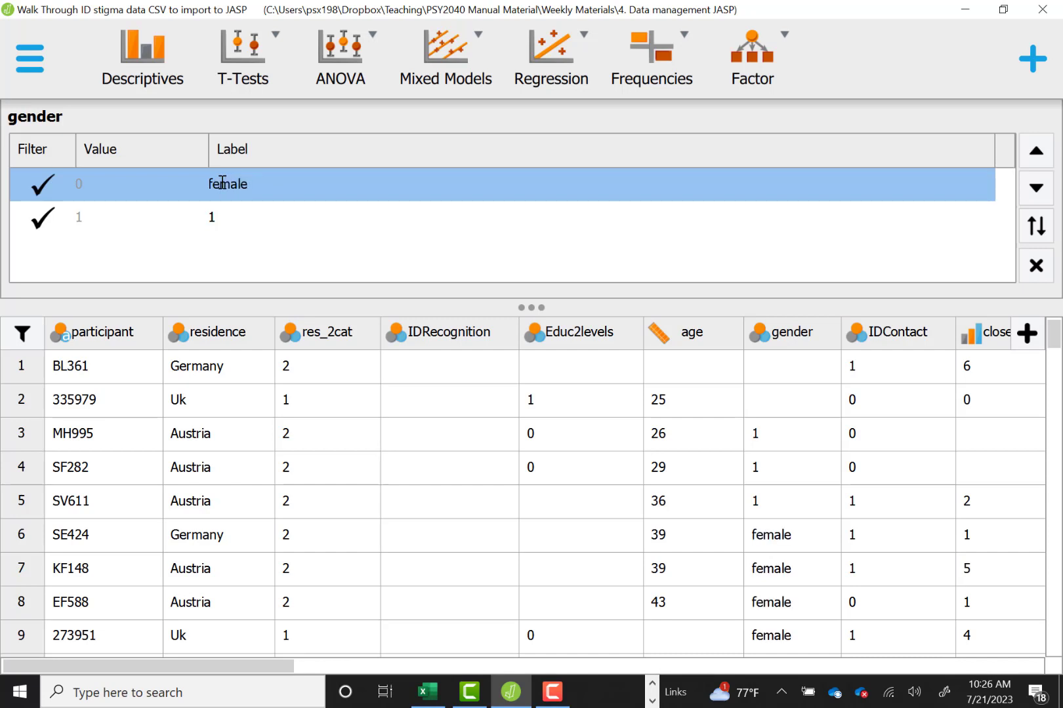
left_click(225, 218)
key("BackSpace")
type("male")
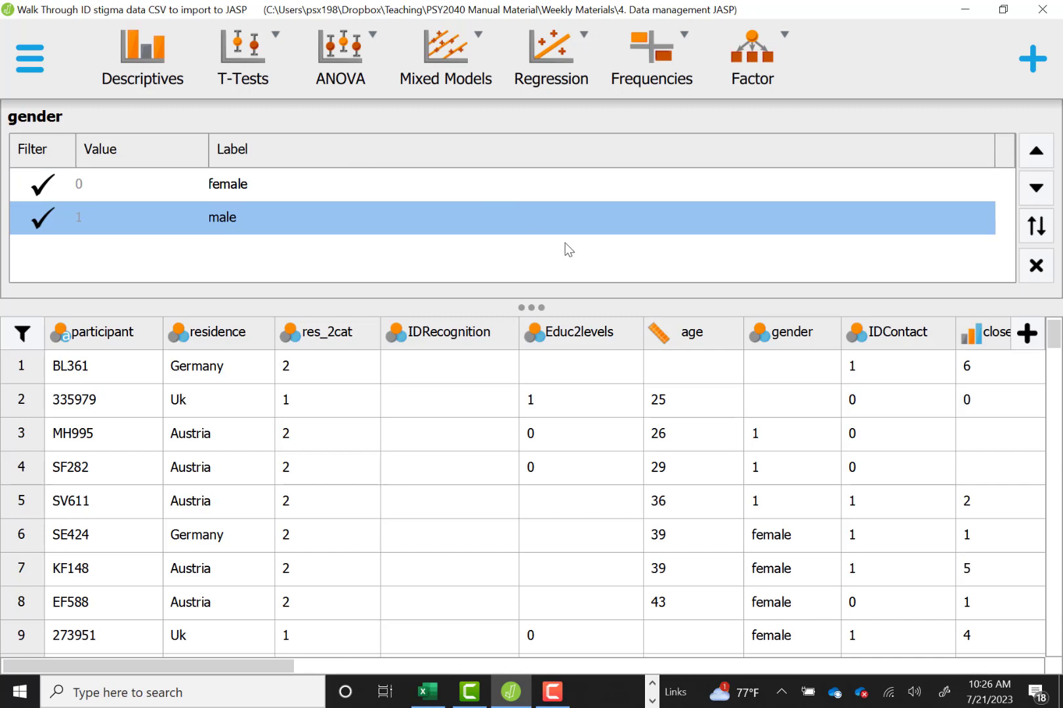
key("Return")
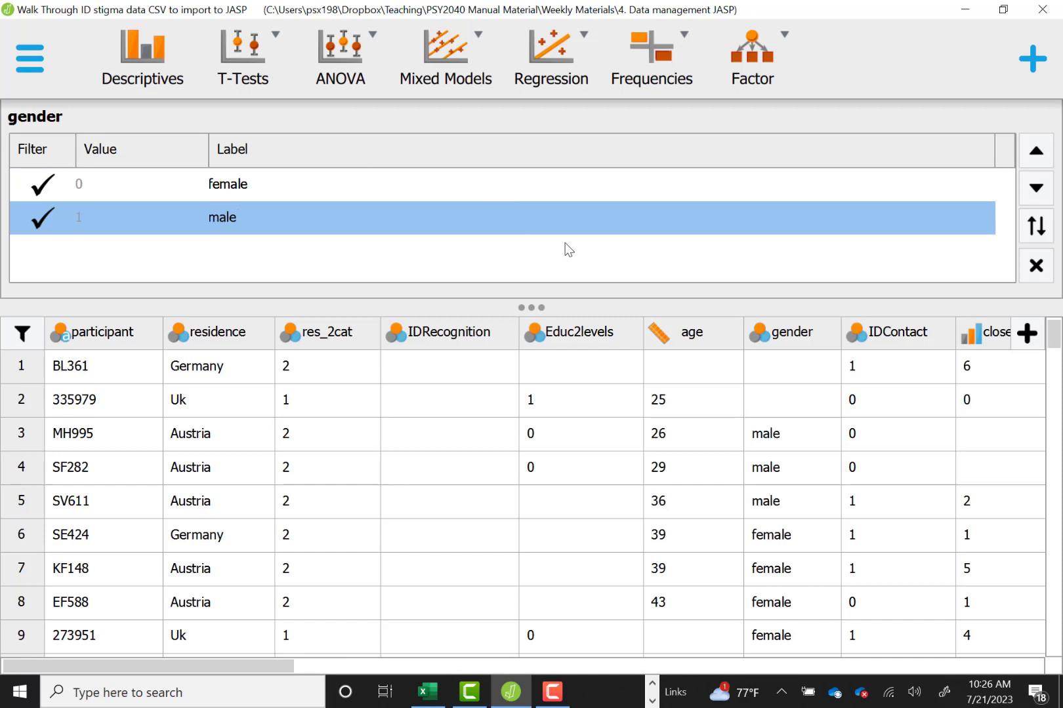
In the Educ2levels label editor, set 0 to 'to age 18' and 1 to 'graduate'
left_click(592, 344)
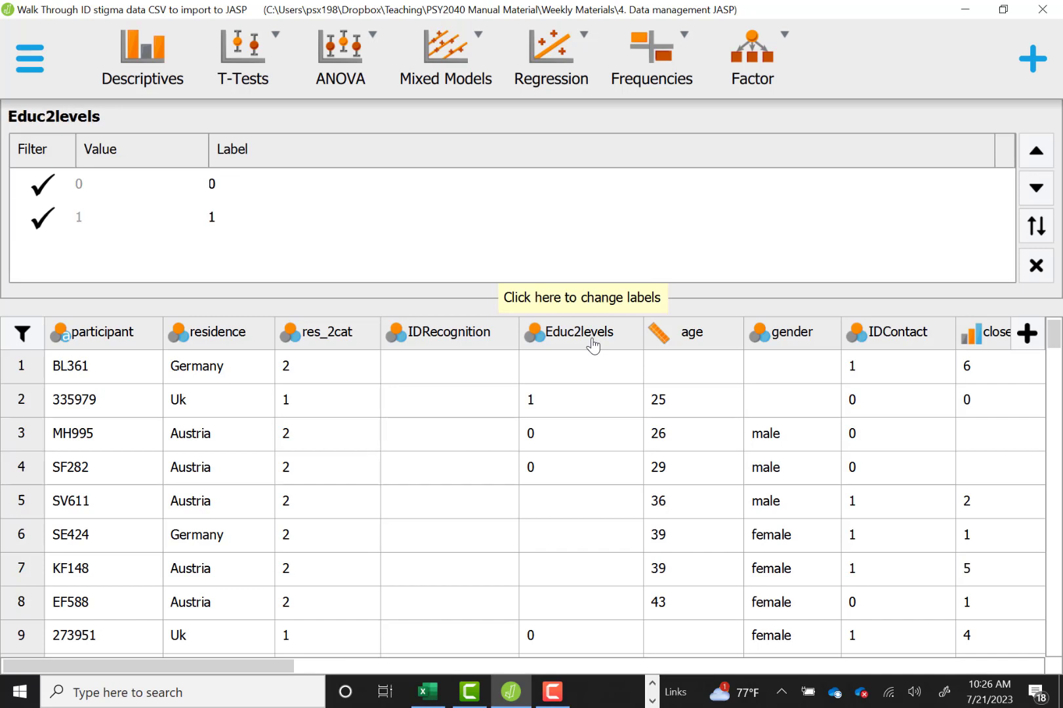
left_click(231, 182)
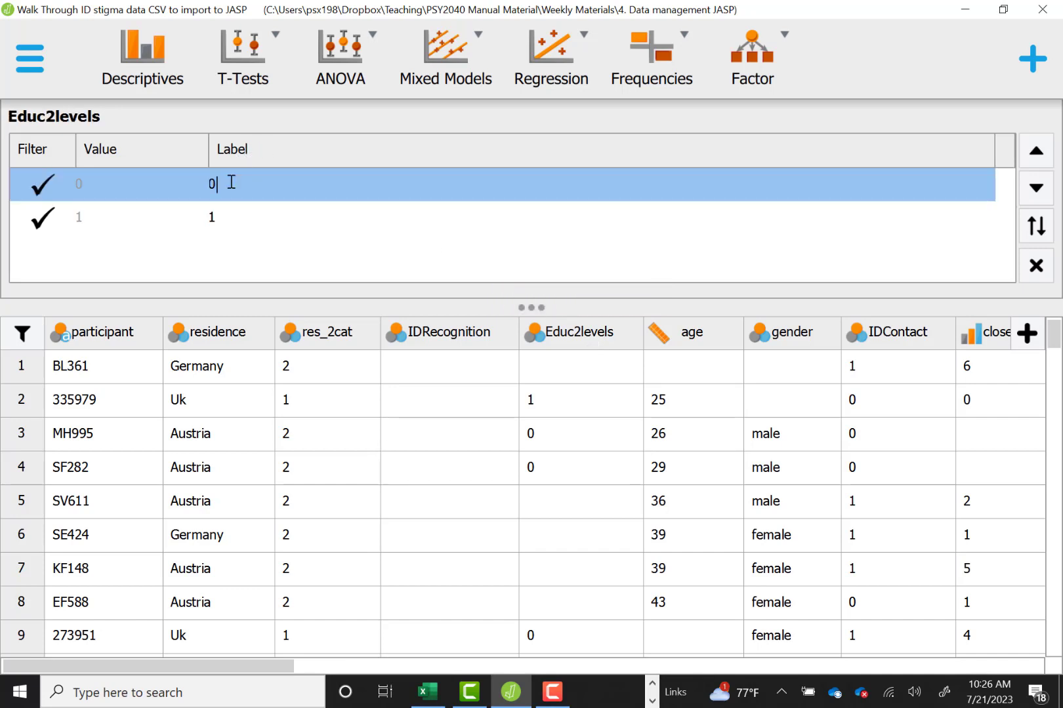
key("BackSpace")
type("to age 18")
left_click(232, 219)
key("BackSpace")
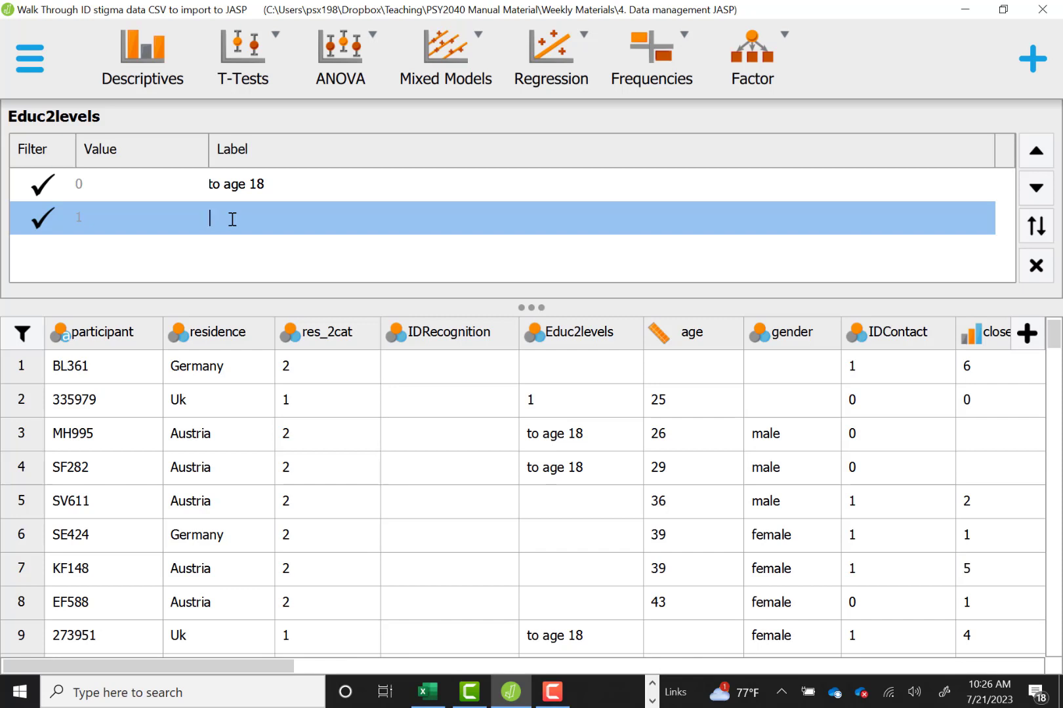
type("graduate")
key("Return")
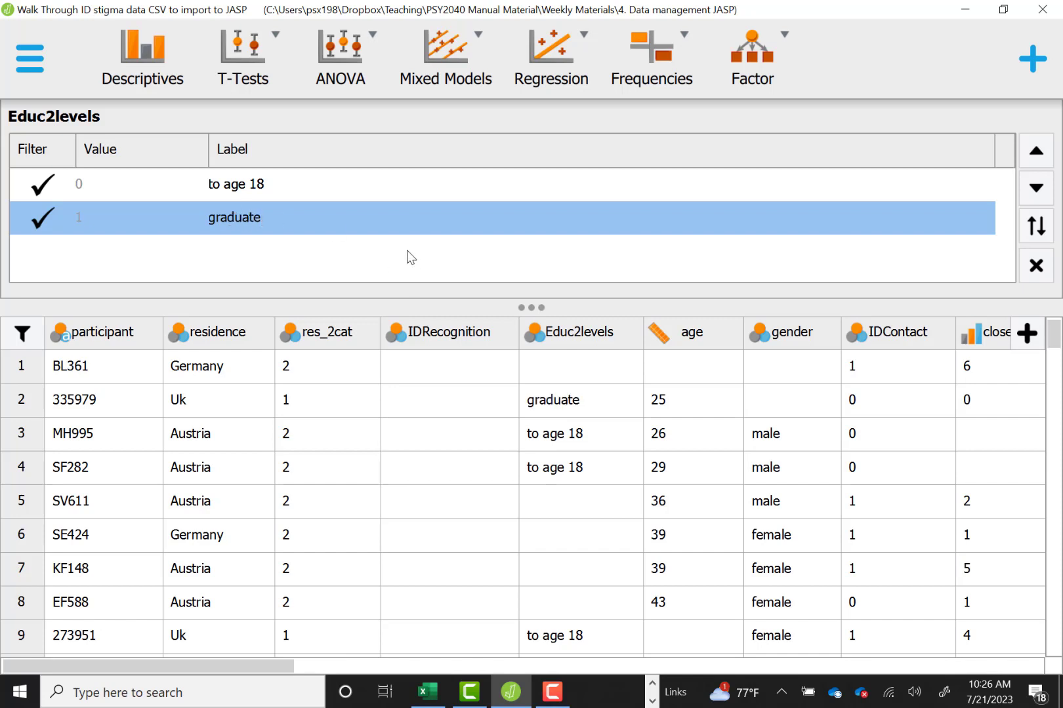
In the IDContact label editor, replace labels 0 and 1 with No and Yes
left_click(858, 337)
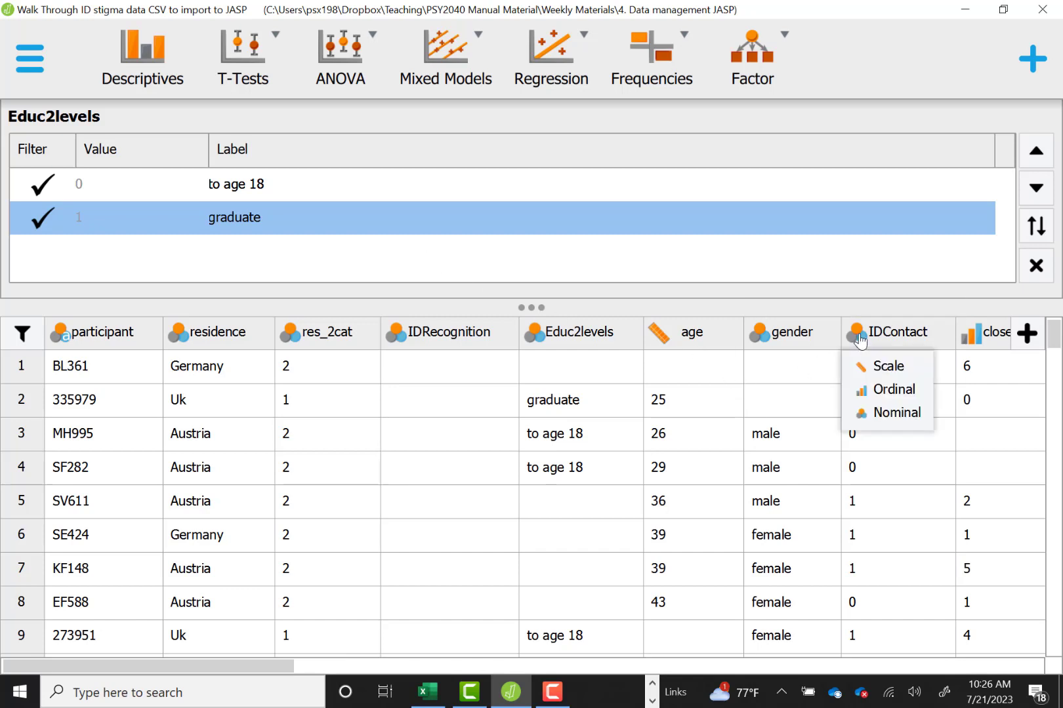
left_click(908, 338)
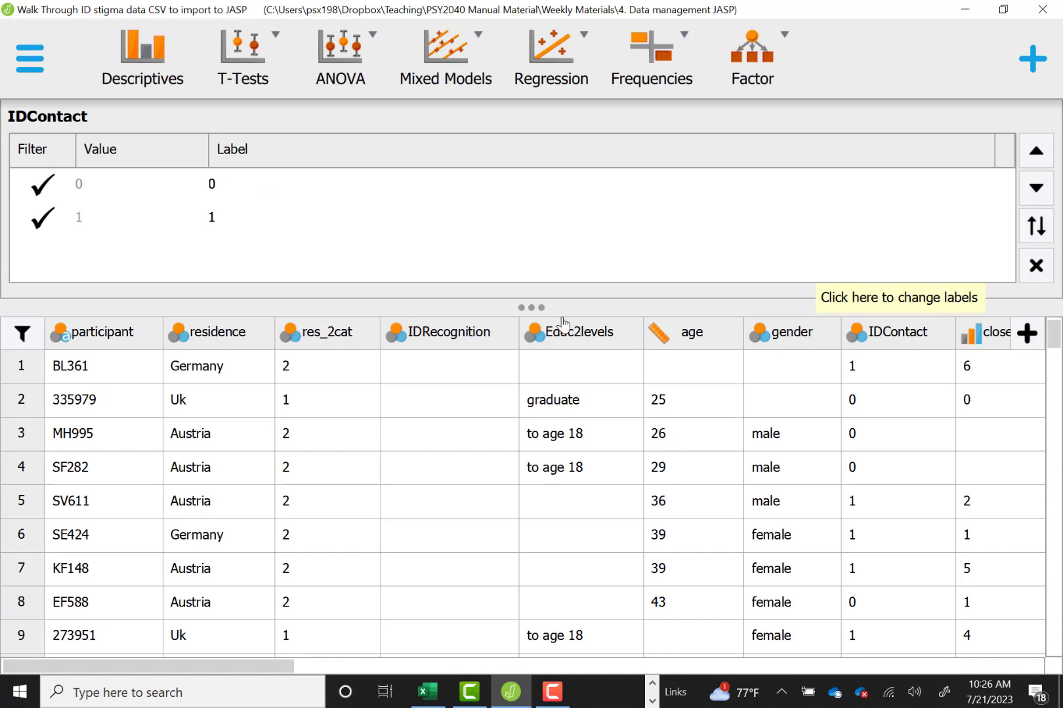
left_click(261, 185)
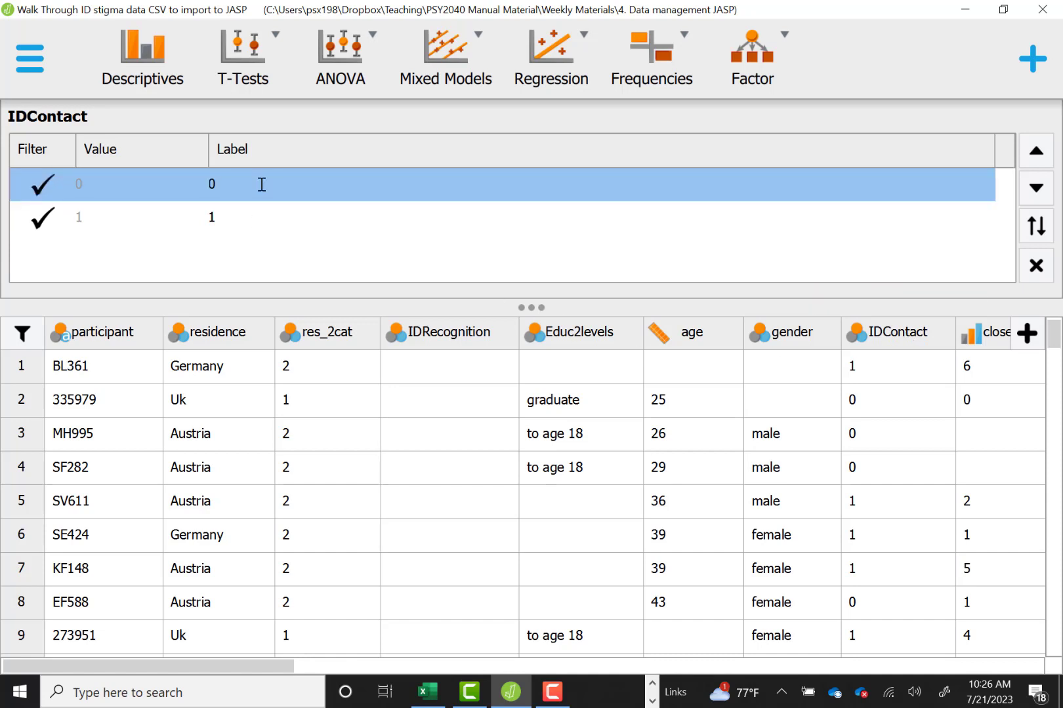
key("BackSpace")
type("No")
key("Return")
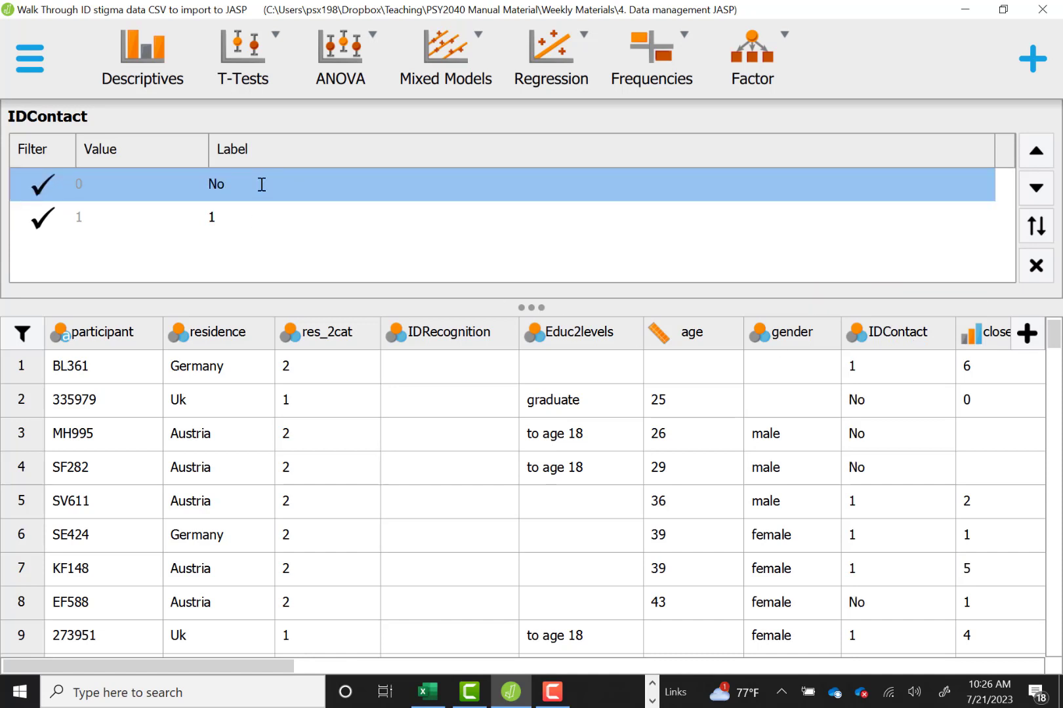
left_click(228, 217)
key("BackSpace")
type("Yes")
key("Return")
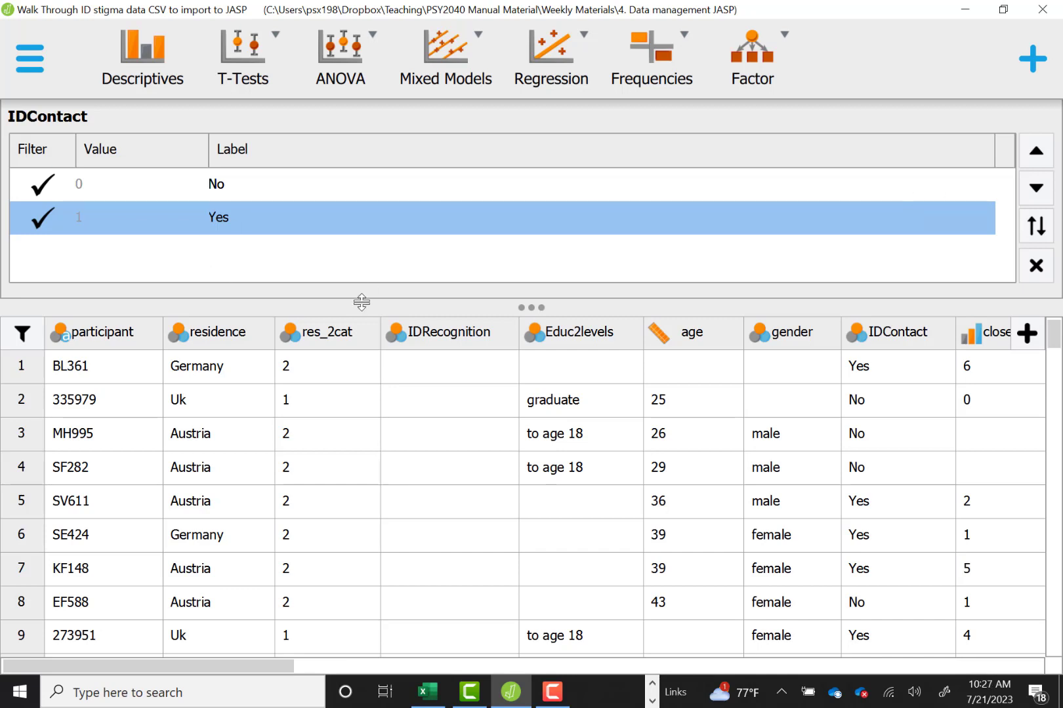
Relabel res_2cat value 1 as UK and value 2 as Austria/Germany
left_click(311, 338)
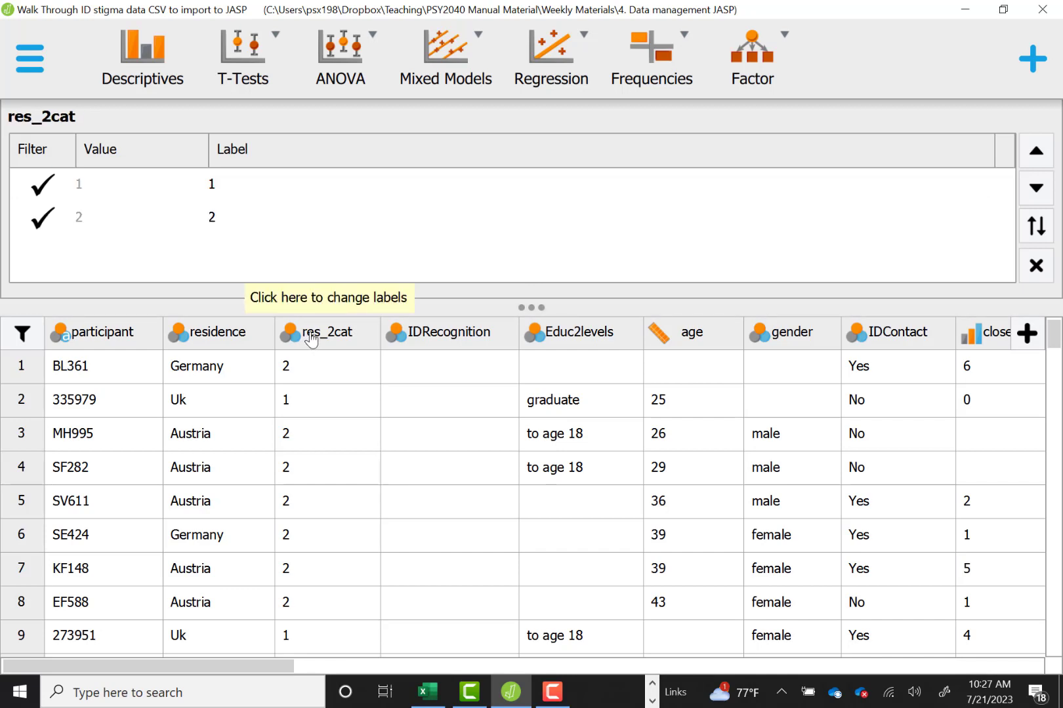
left_click(250, 178)
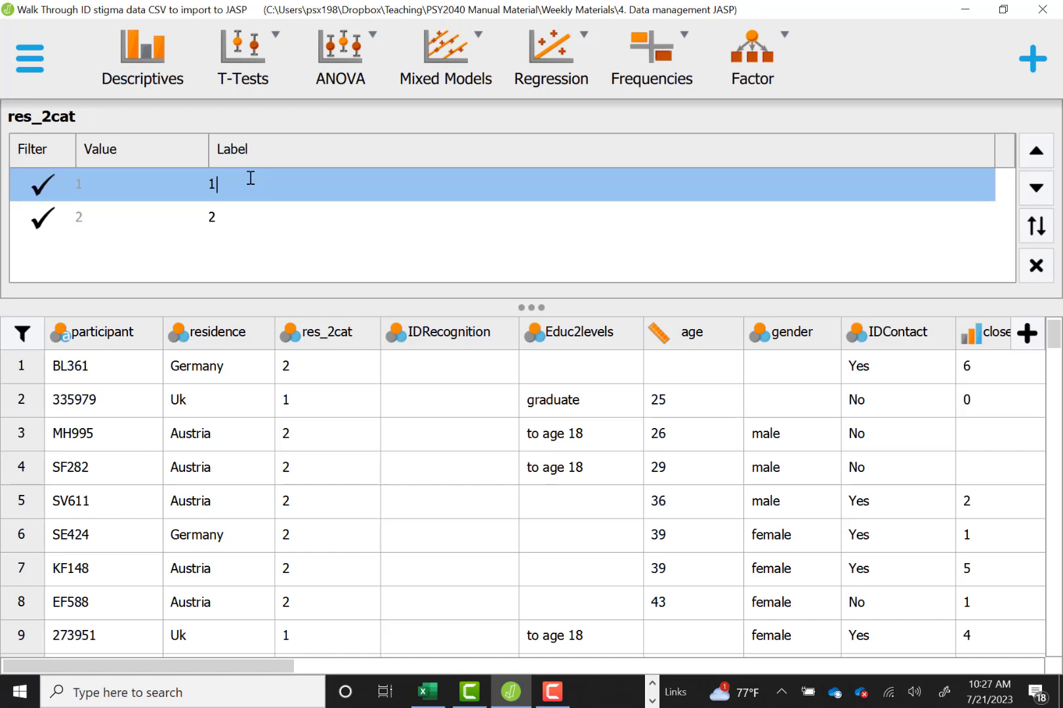
key("BackSpace")
type("UK")
key("Return")
left_click(233, 218)
key("BackSpace")
type("Austria/German")
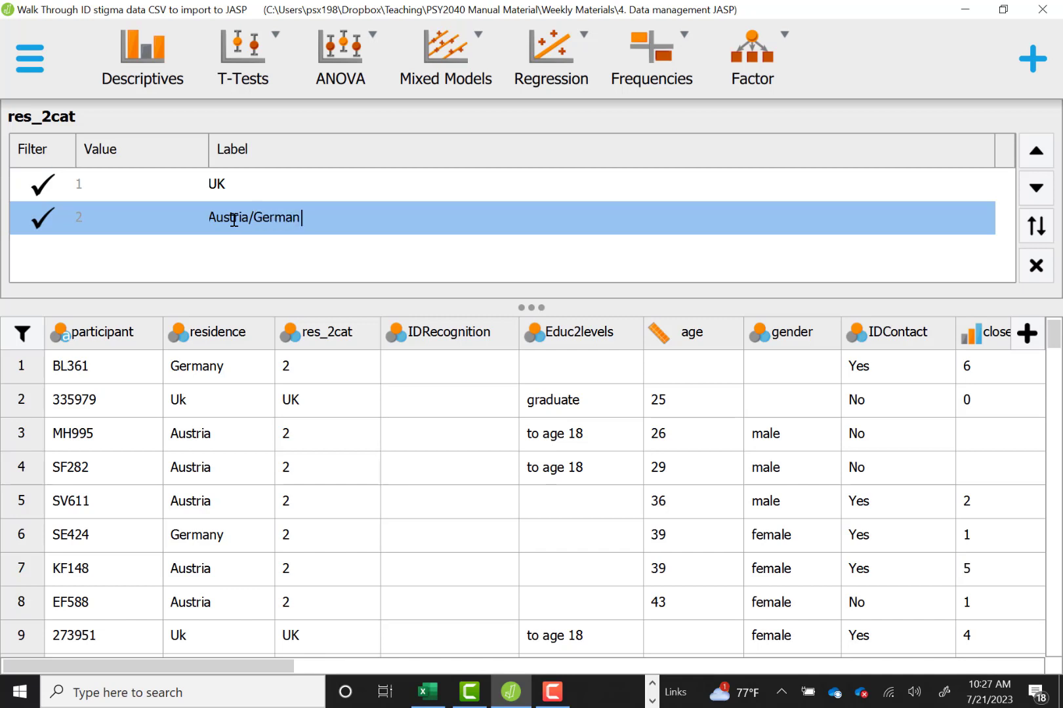
type("y")
key("Return")
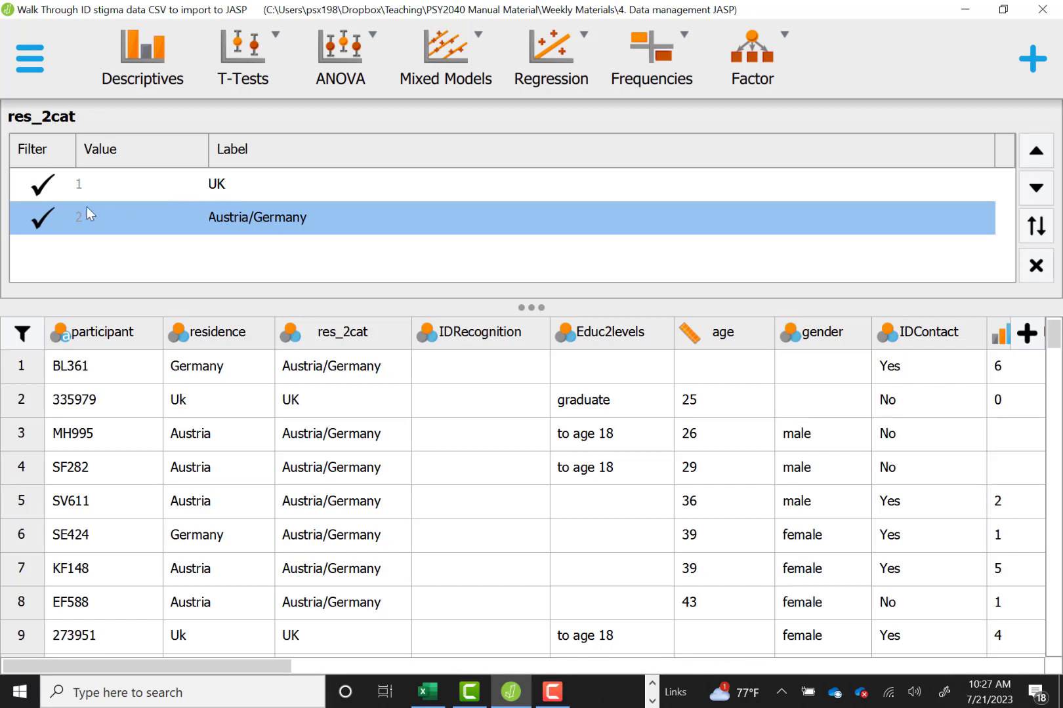
left_click(41, 223)
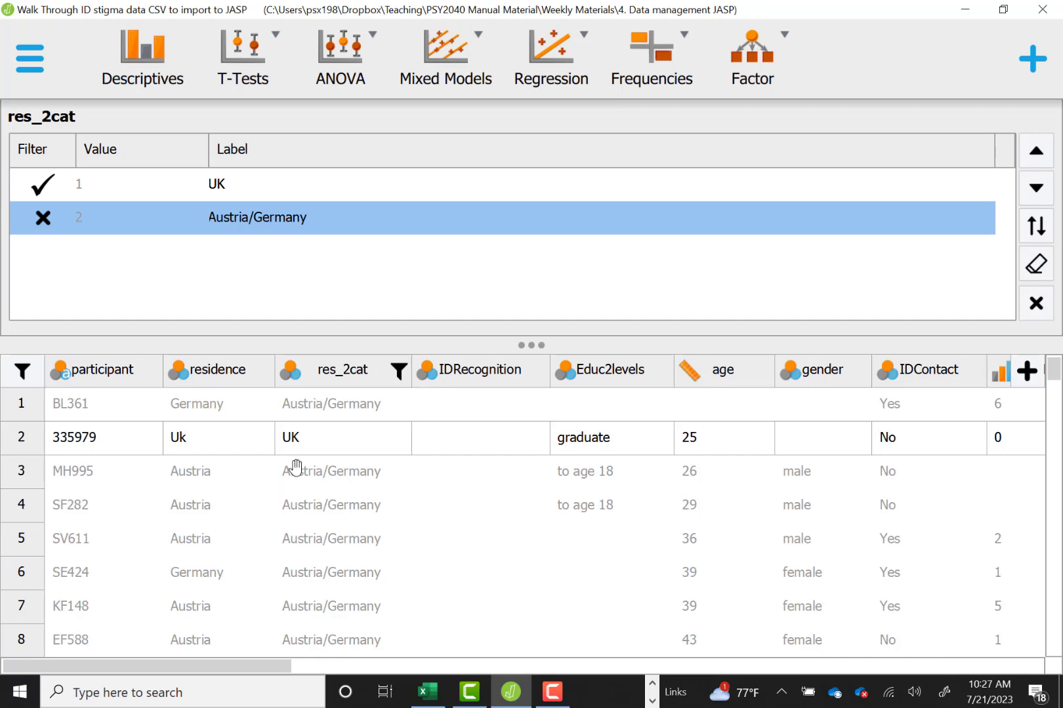
scroll(319, 530, "down", 3)
scroll(319, 530, "down", 20)
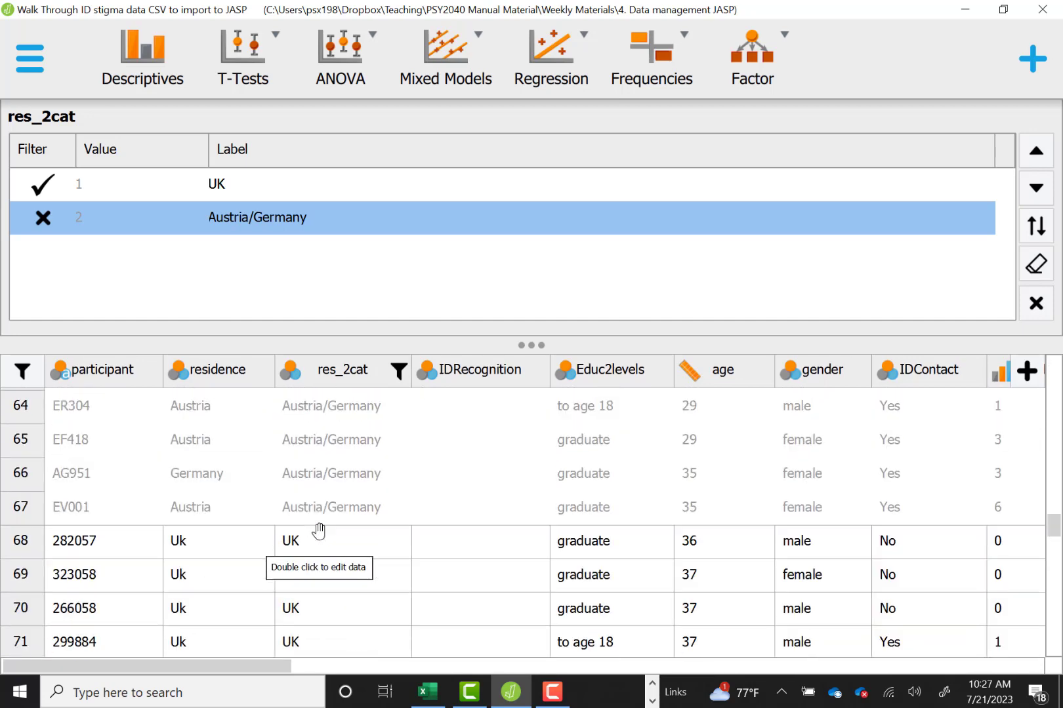
scroll(326, 544, "down", 2)
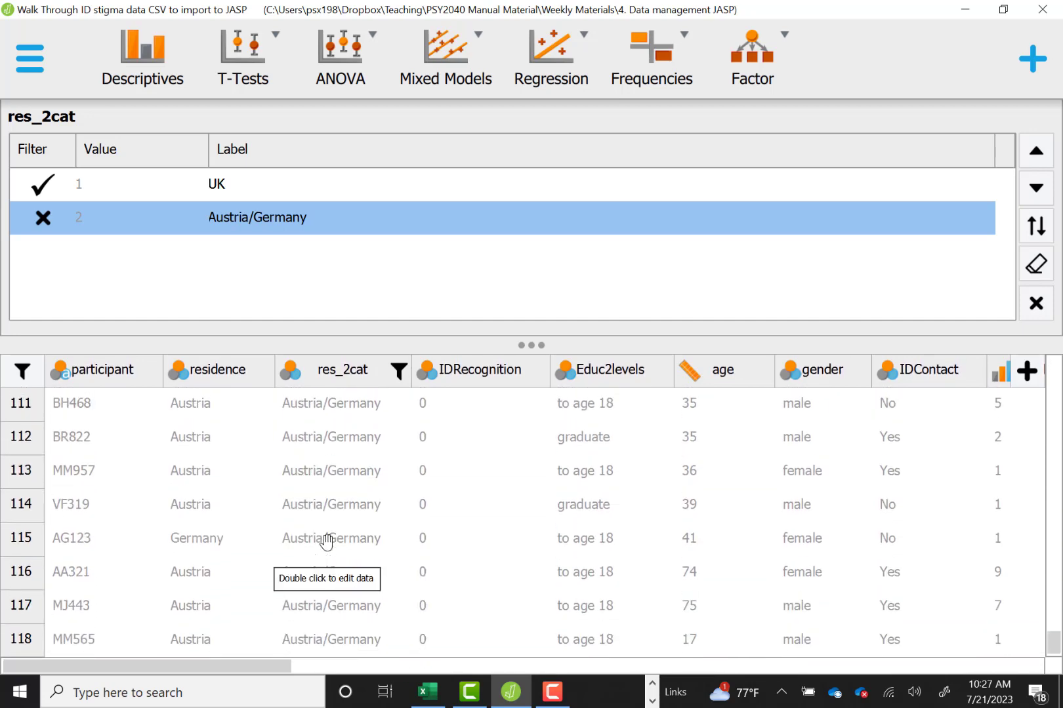
left_click(43, 223)
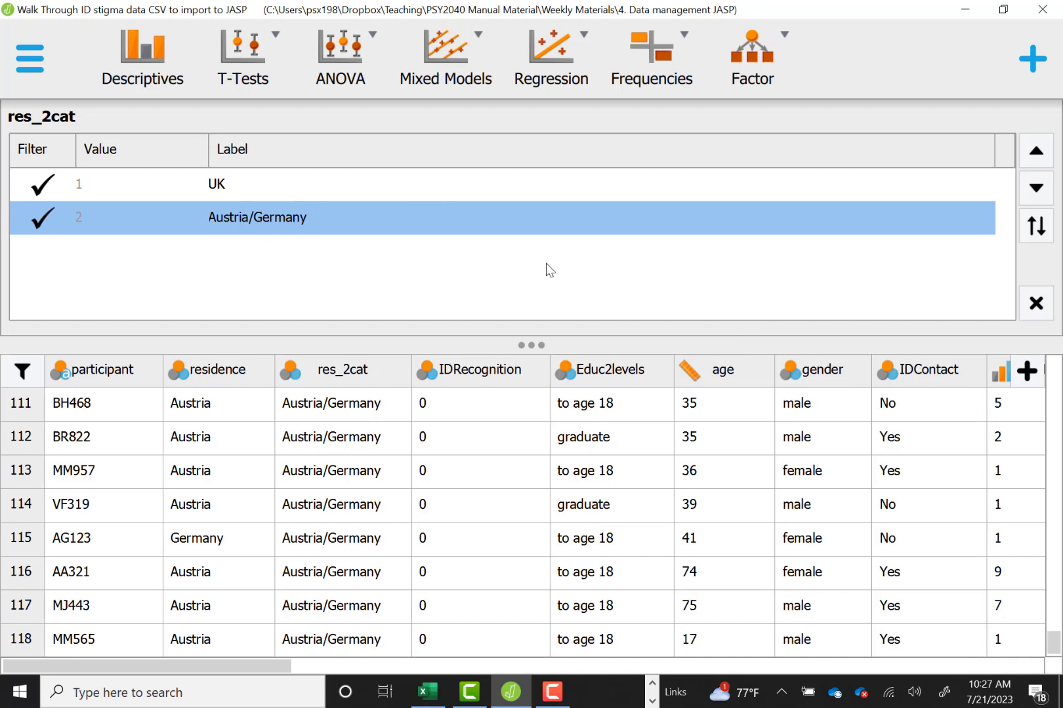
In the gender labels, toggle the male filter off and back on, keeping both included
left_click(808, 381)
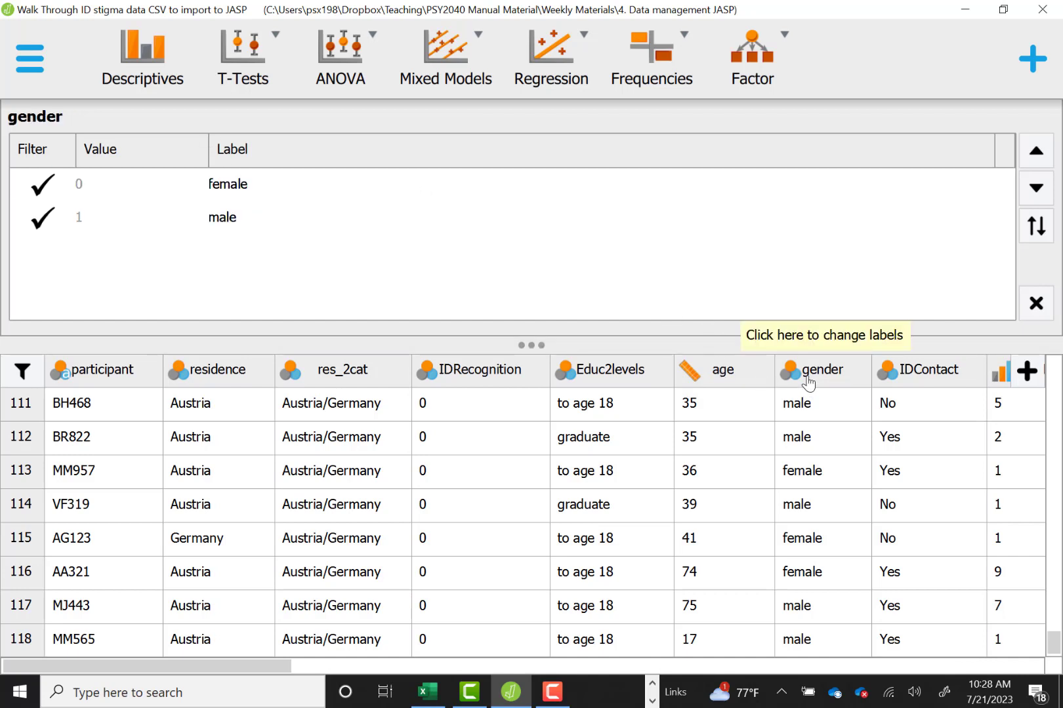
left_click(44, 219)
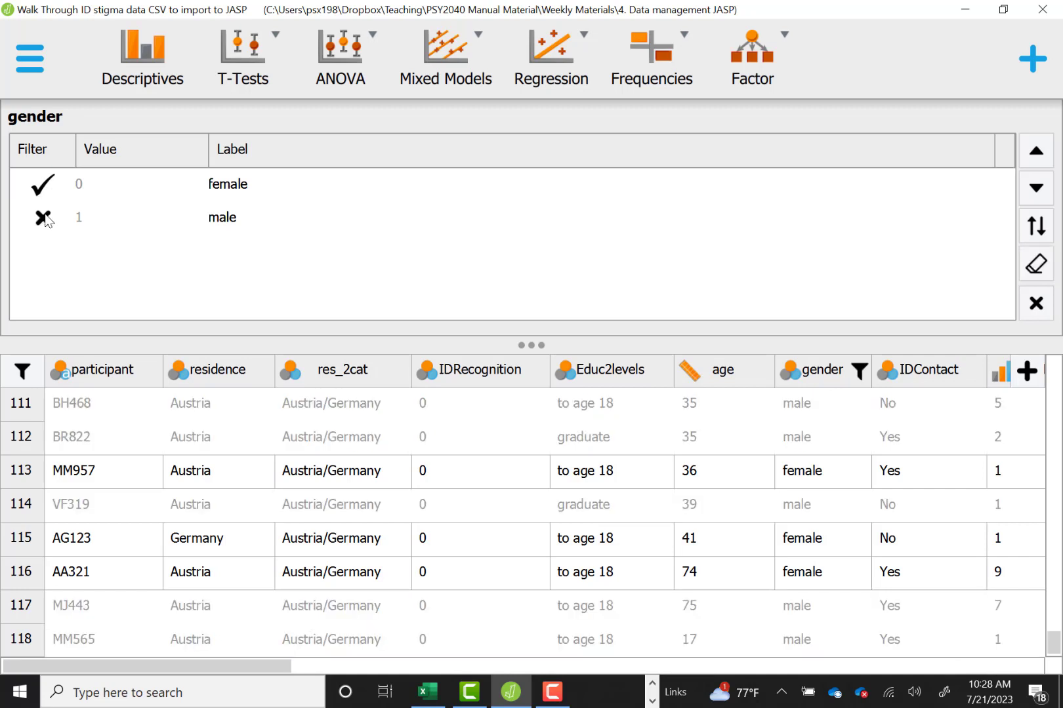
left_click(43, 219)
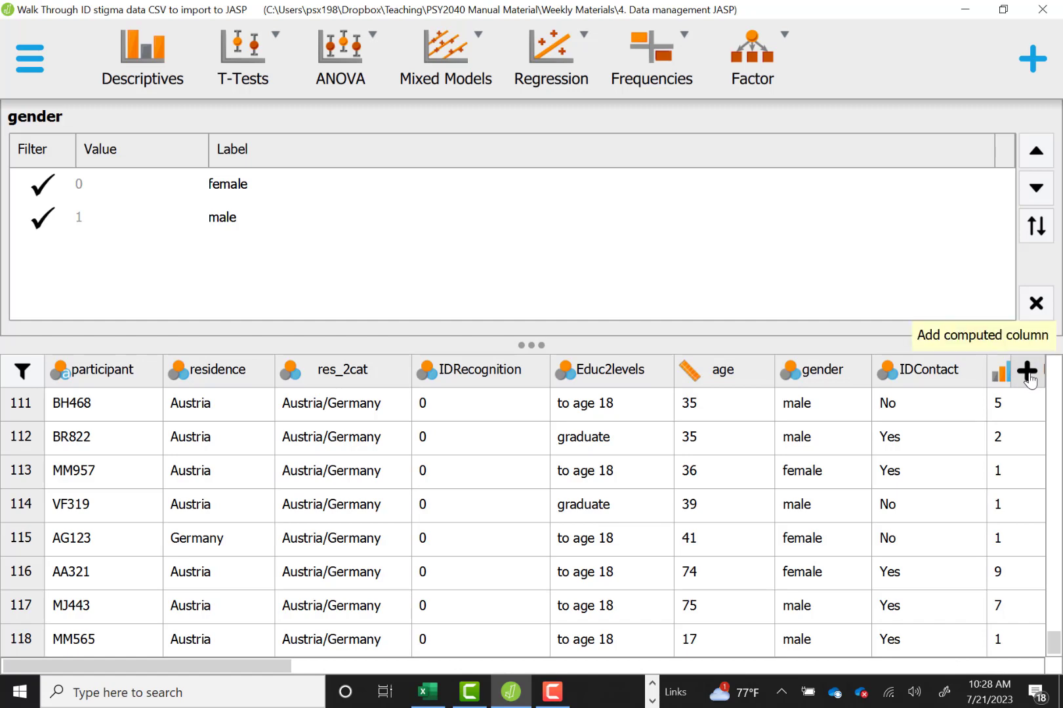
Add a new nominal computed column named 'Age filter' and create it
left_click(1027, 371)
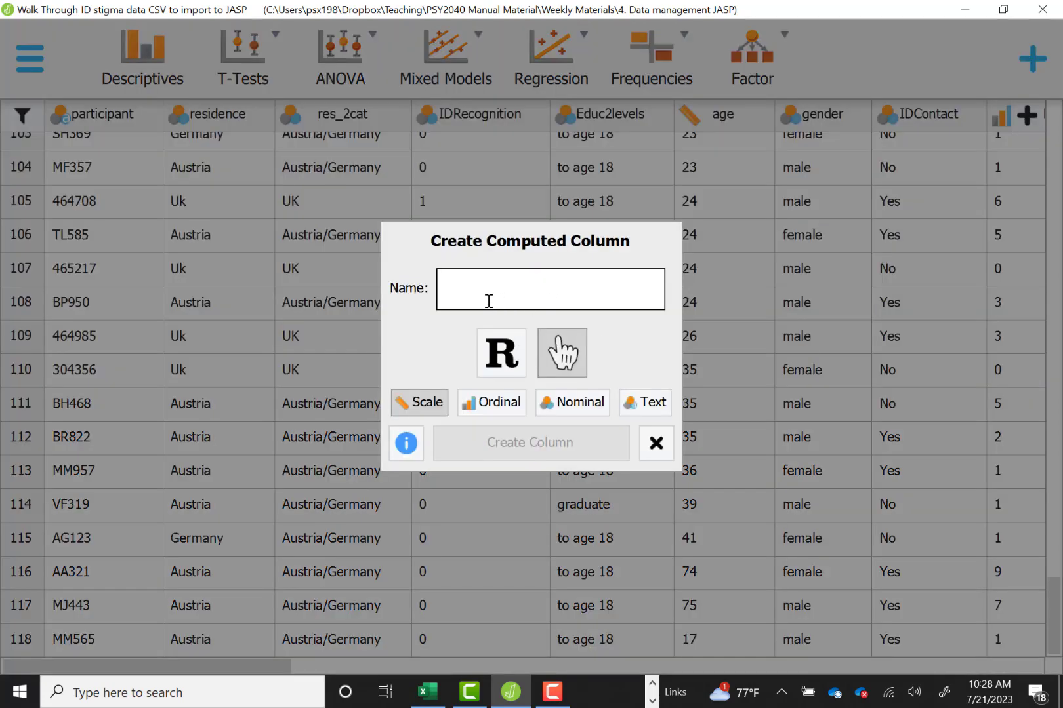
type("Age filter")
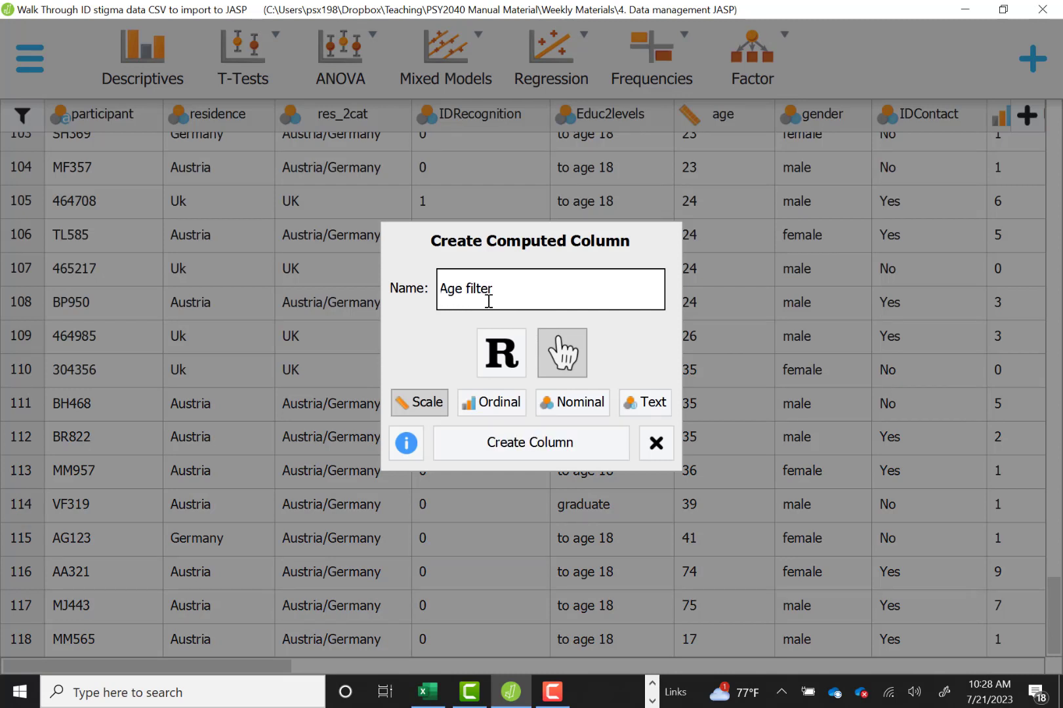
left_click(557, 409)
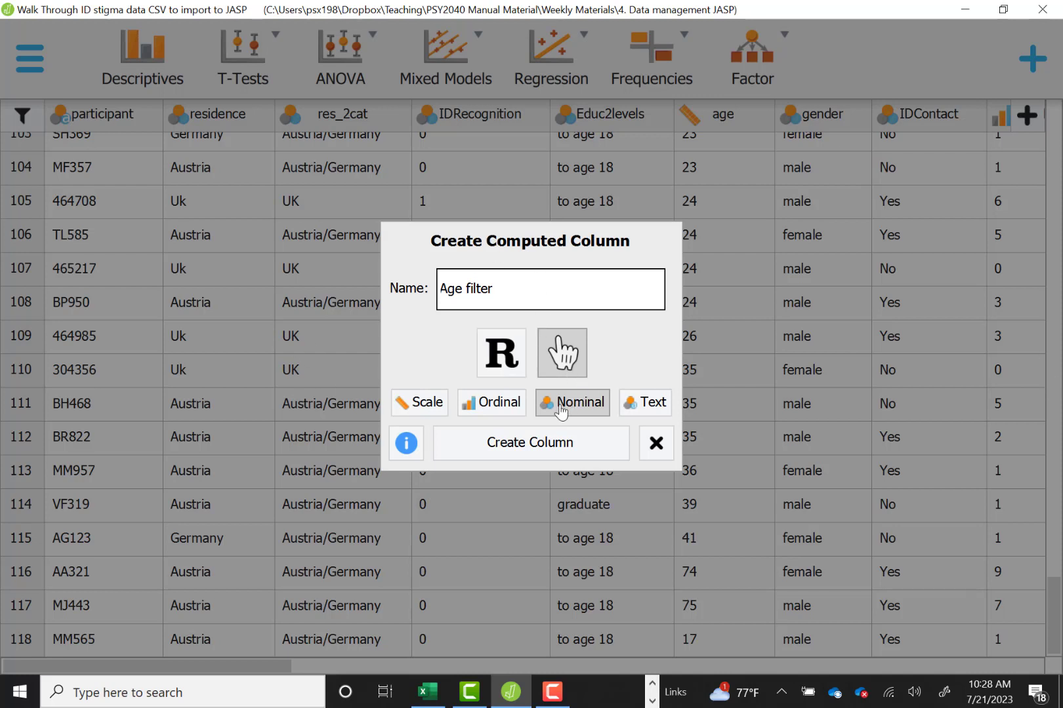
left_click(547, 450)
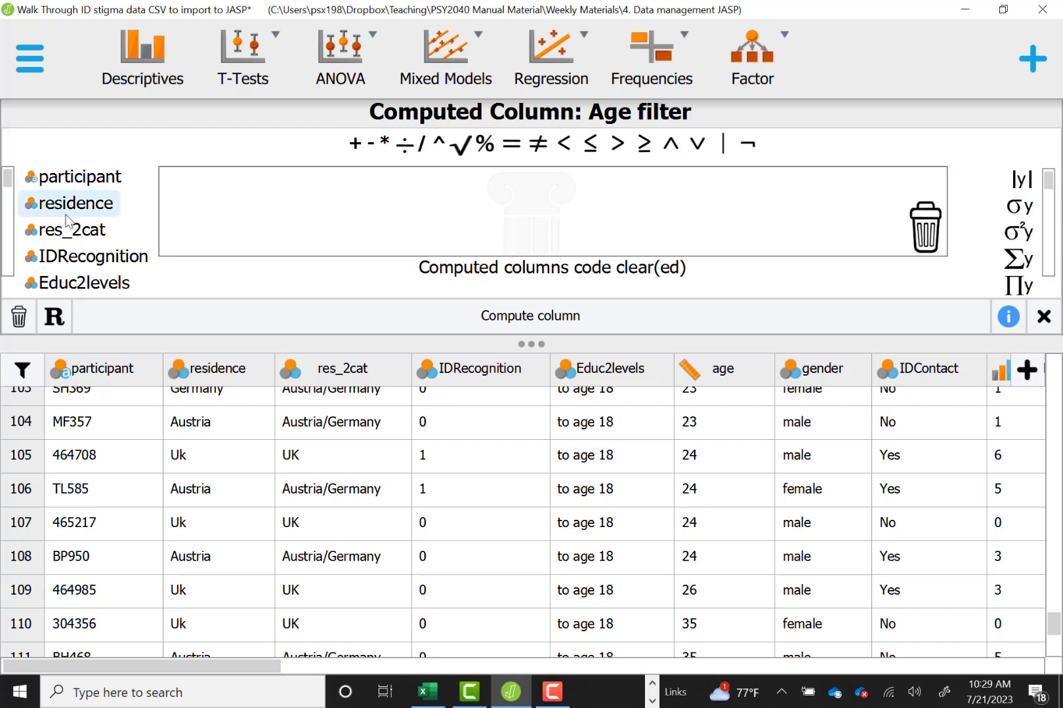
Define the Age filter formula as age > 17 and compute the column
scroll(65, 221, "down", 10)
scroll(67, 221, "up", 10)
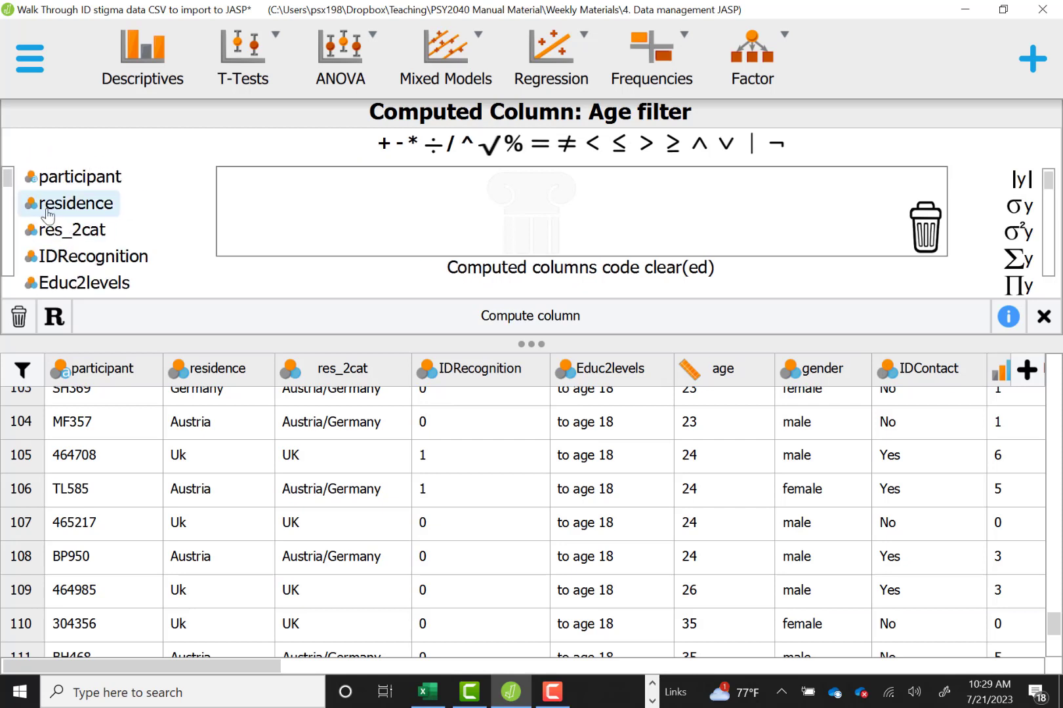
scroll(10, 195, "down", 2)
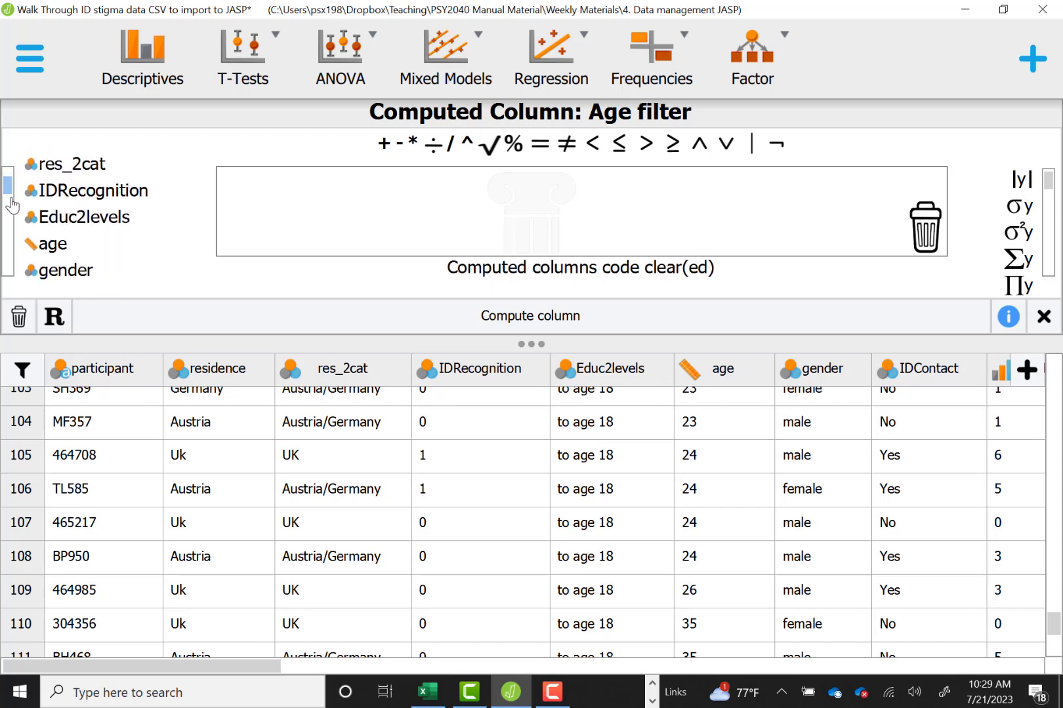
left_click_drag(59, 248, 265, 197)
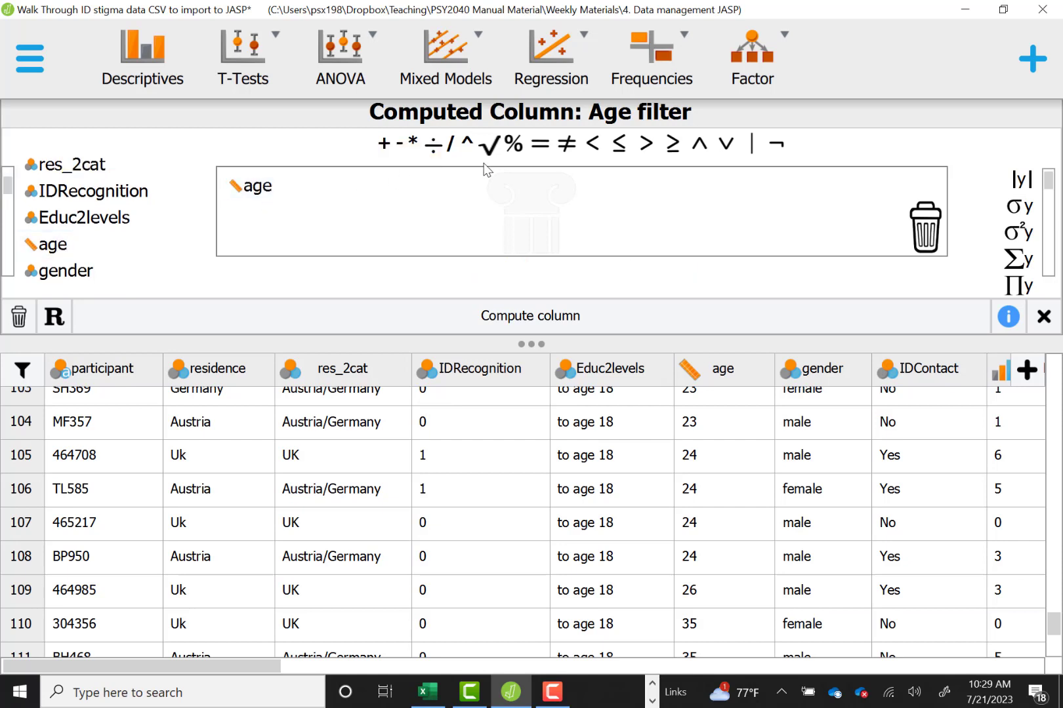
left_click(640, 146)
left_click(318, 197)
type("17")
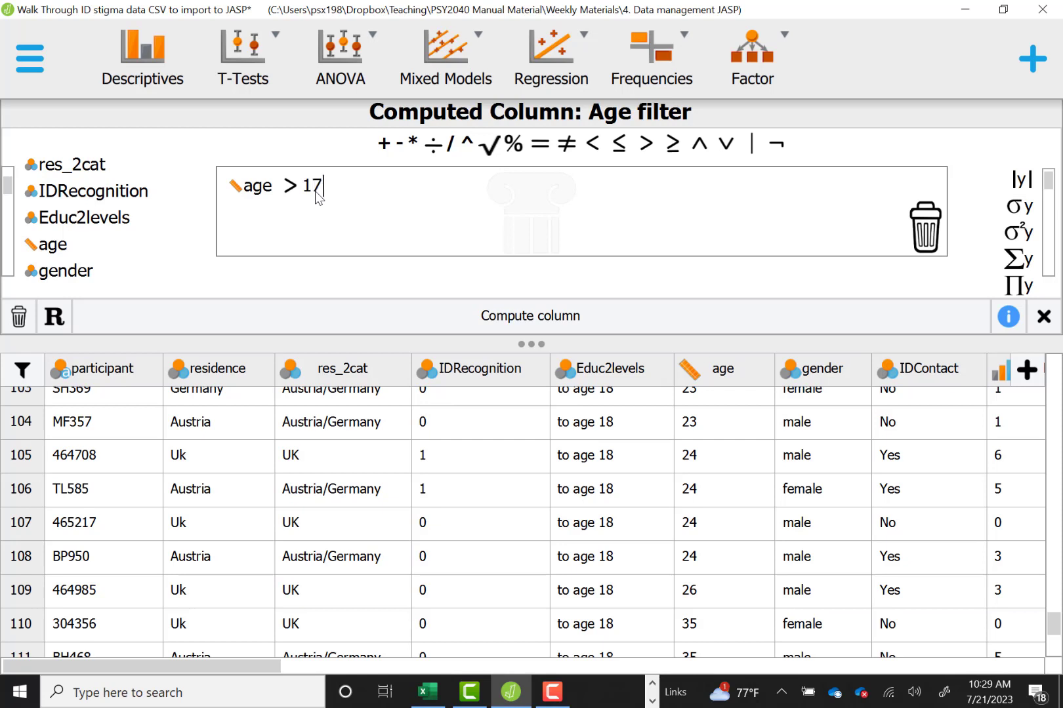
left_click(539, 317)
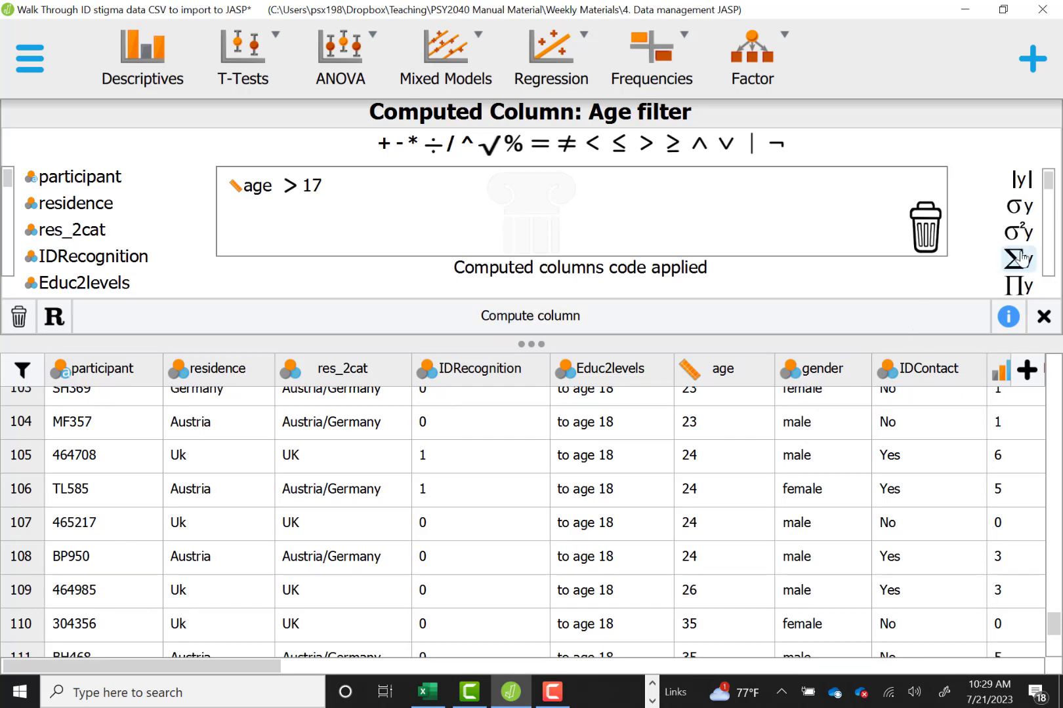
Close the formula editor and show the Age filter column's FALSE and TRUE value labels
left_click(1043, 316)
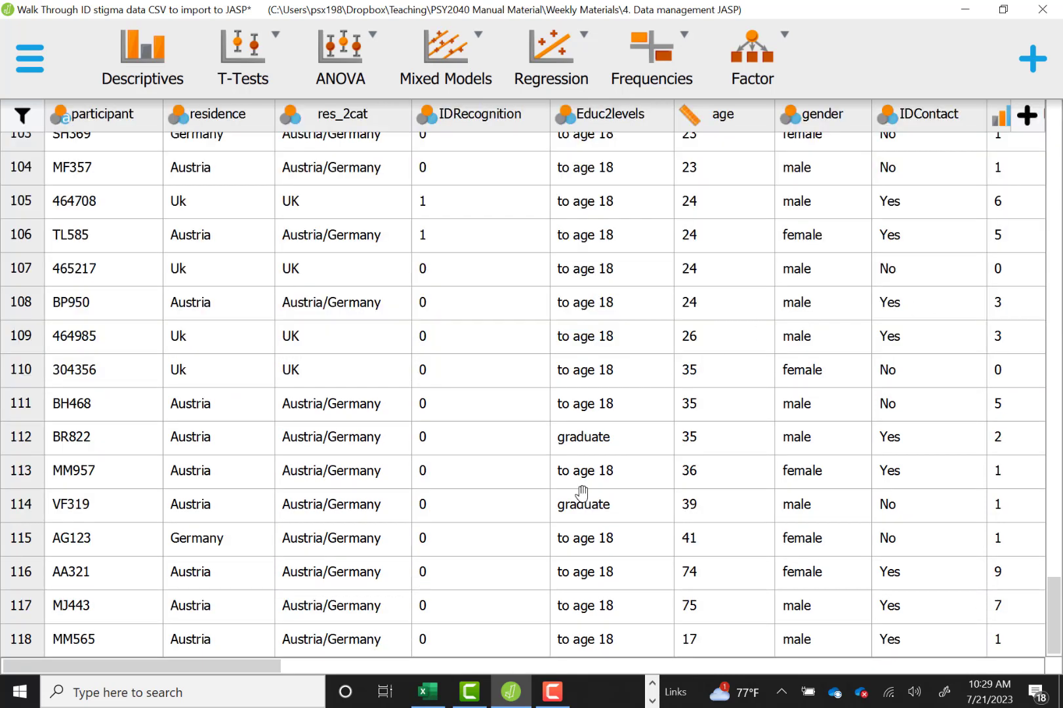
left_click_drag(283, 665, 1035, 656)
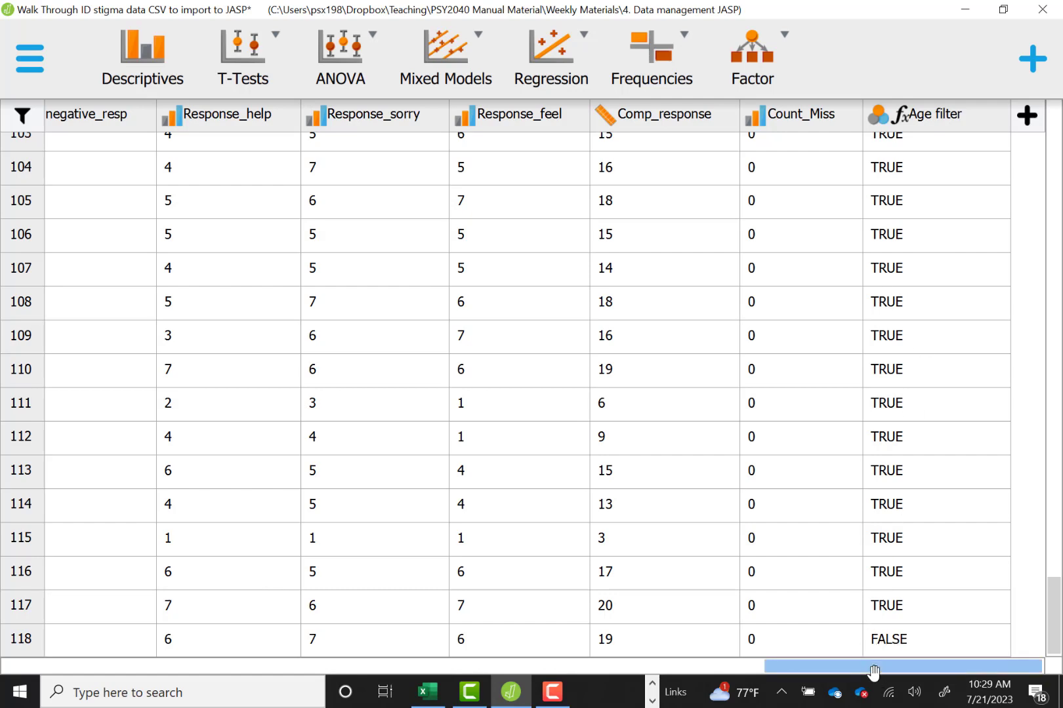
left_click_drag(868, 667, 969, 633)
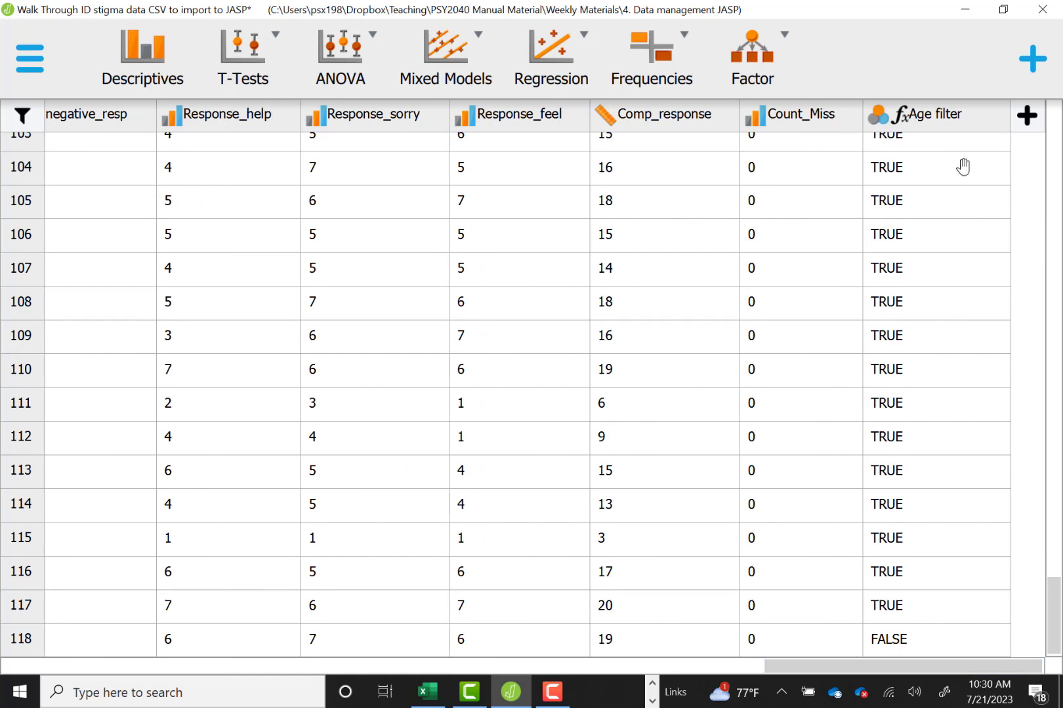
left_click(938, 115)
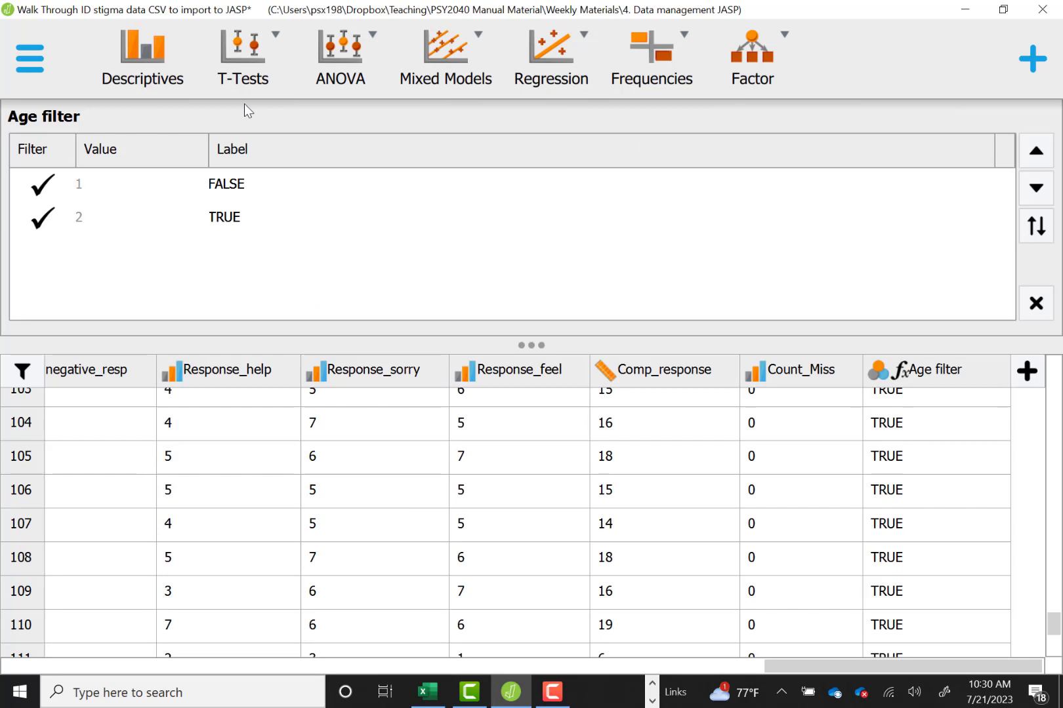
Exclude the Age filter's FALSE value so the 17-year-old is filtered out, then close the labels
left_click(45, 188)
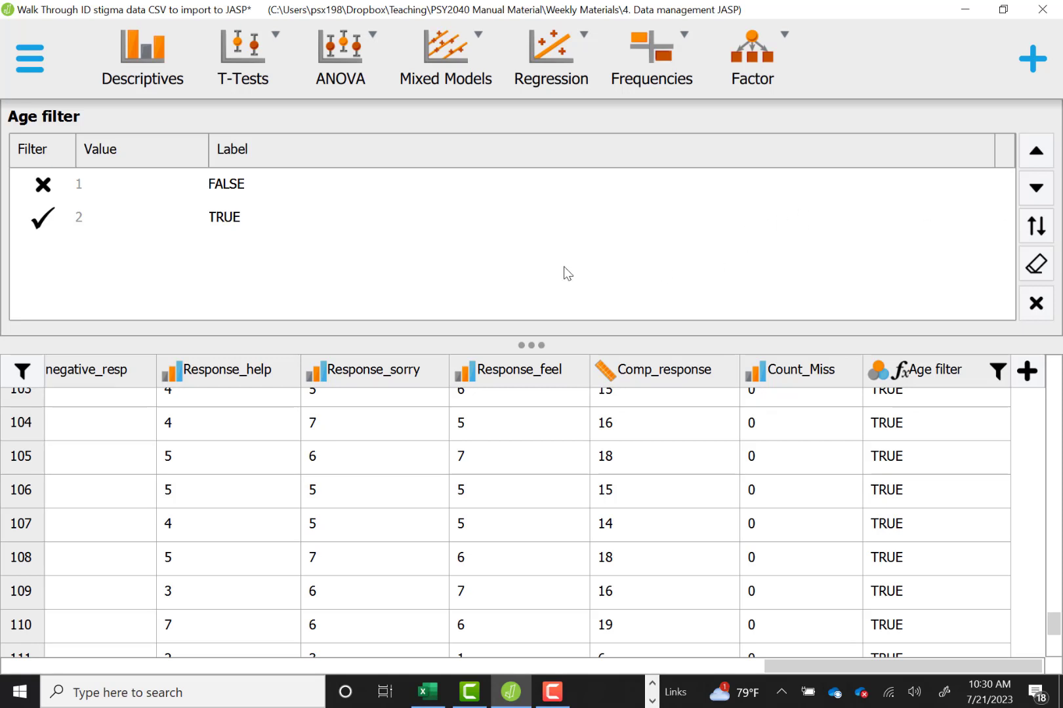
left_click(1035, 303)
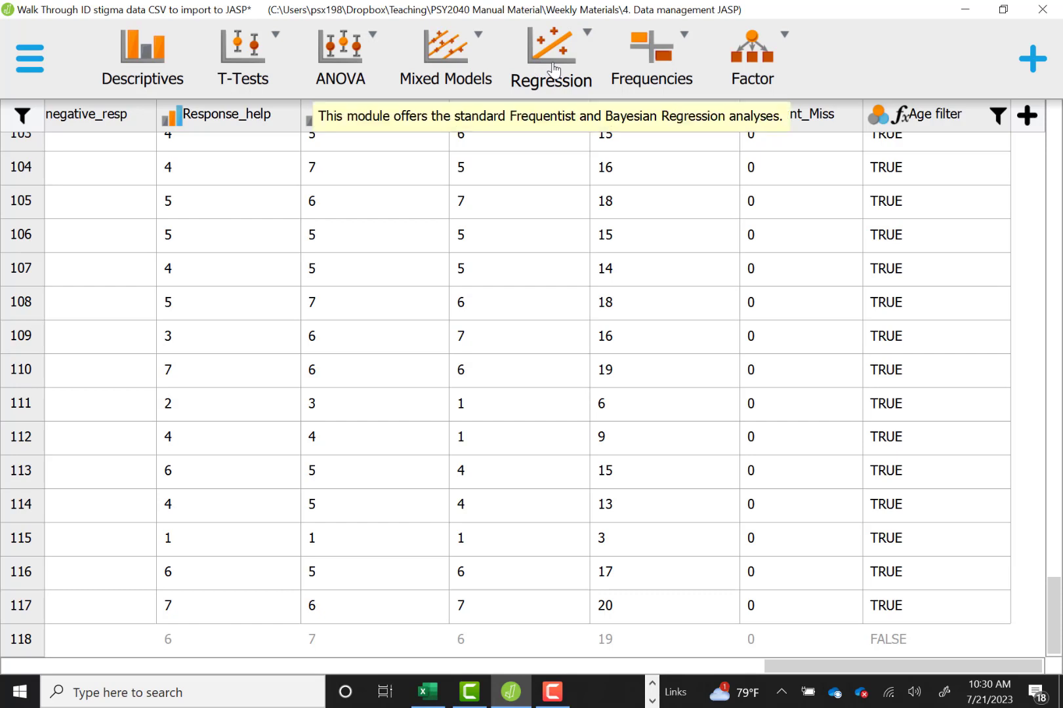
Save As 'Walk Through ID stigma data JASP complete' in the 4. Data management JASP folder
left_click(28, 56)
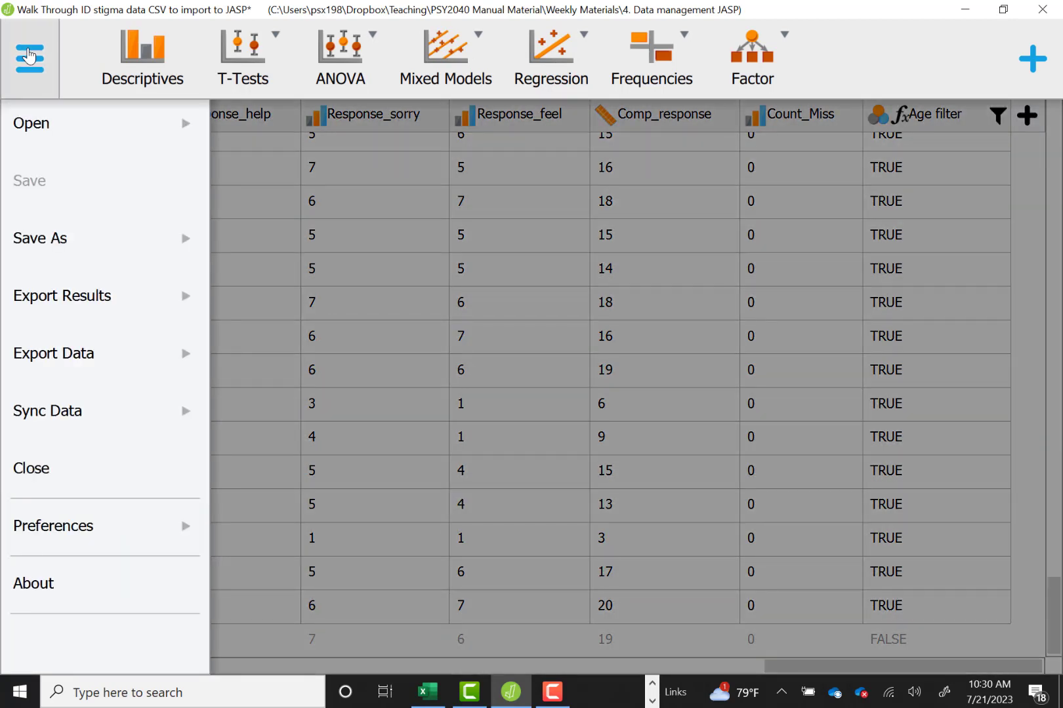
left_click(59, 238)
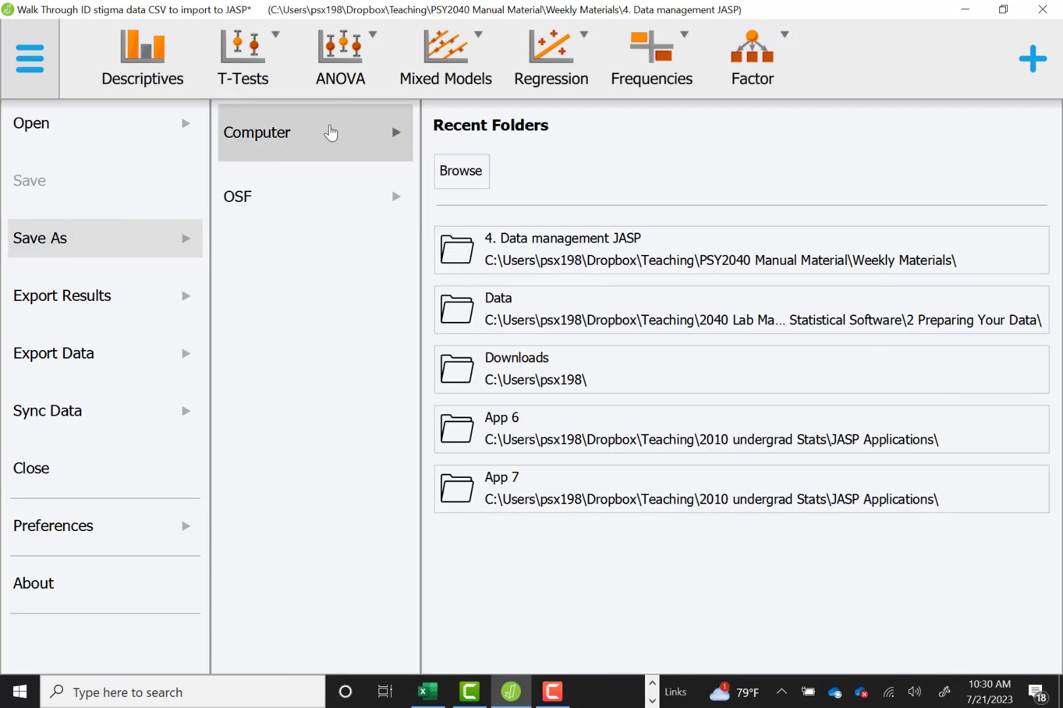
left_click(450, 177)
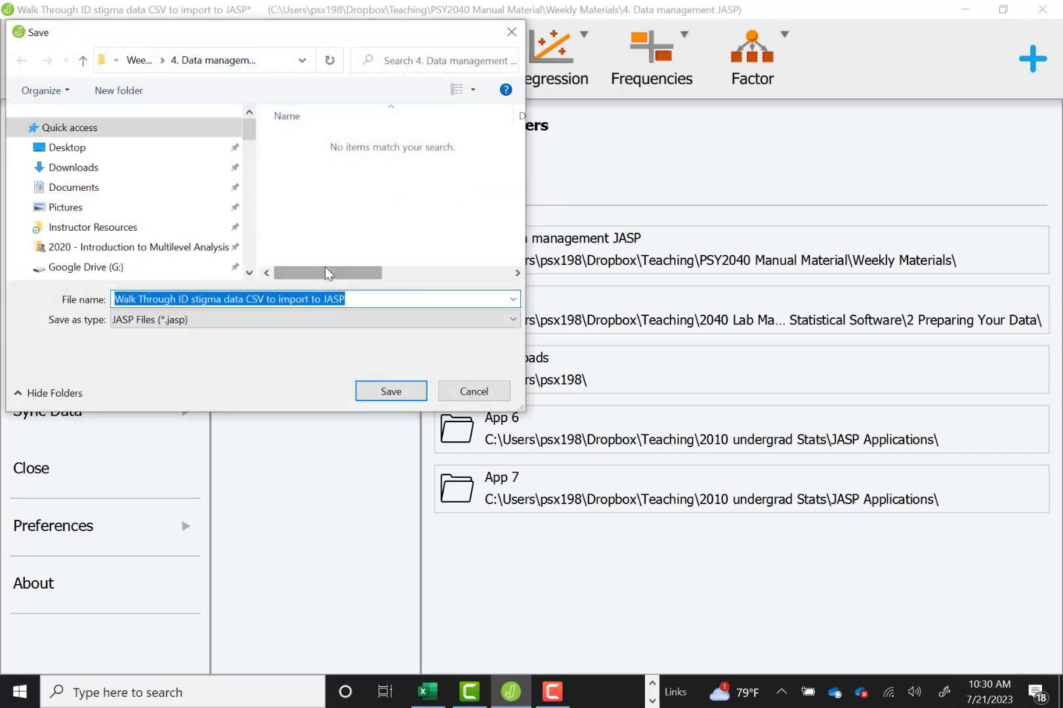
left_click(364, 299)
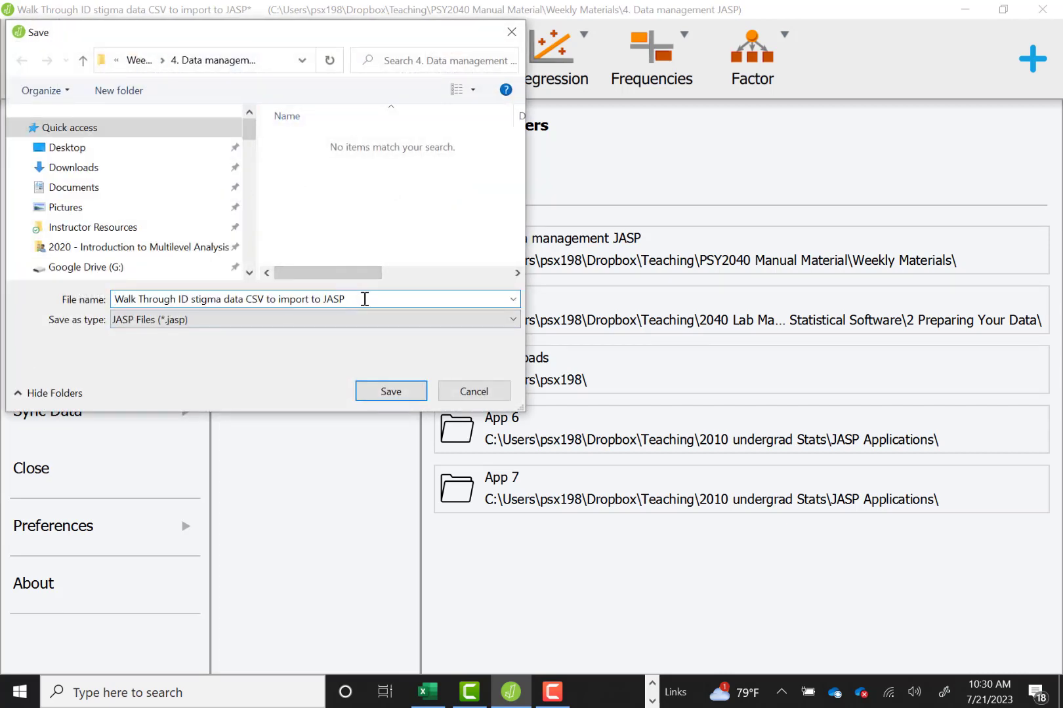
left_click_drag(365, 299, 246, 296)
type("JASP")
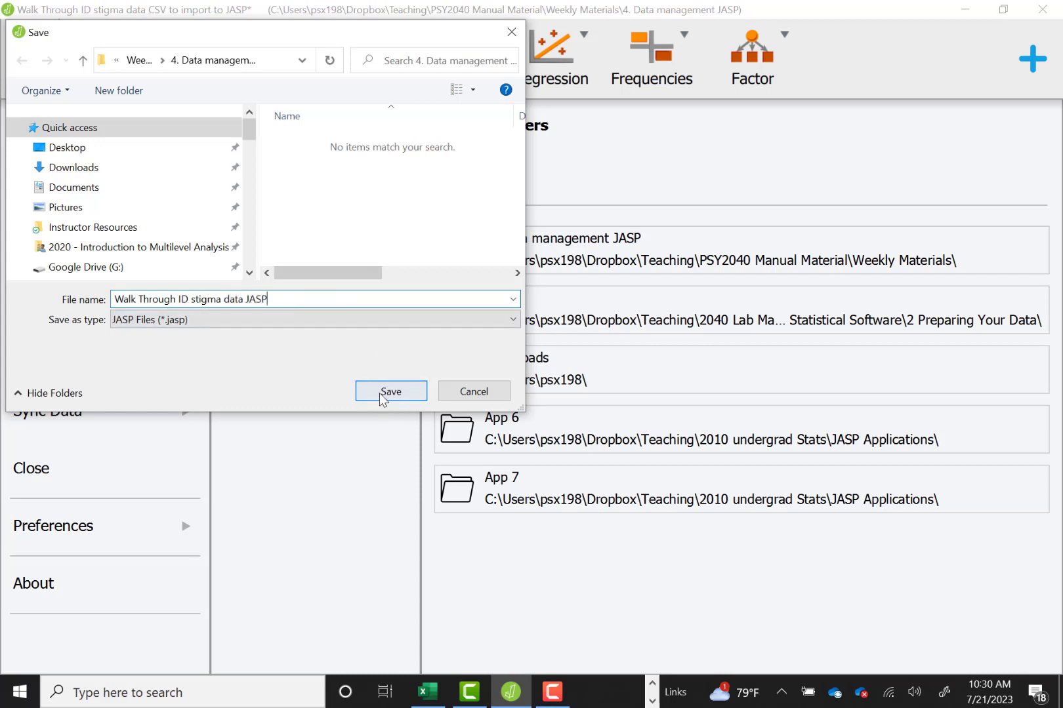
type(" complete")
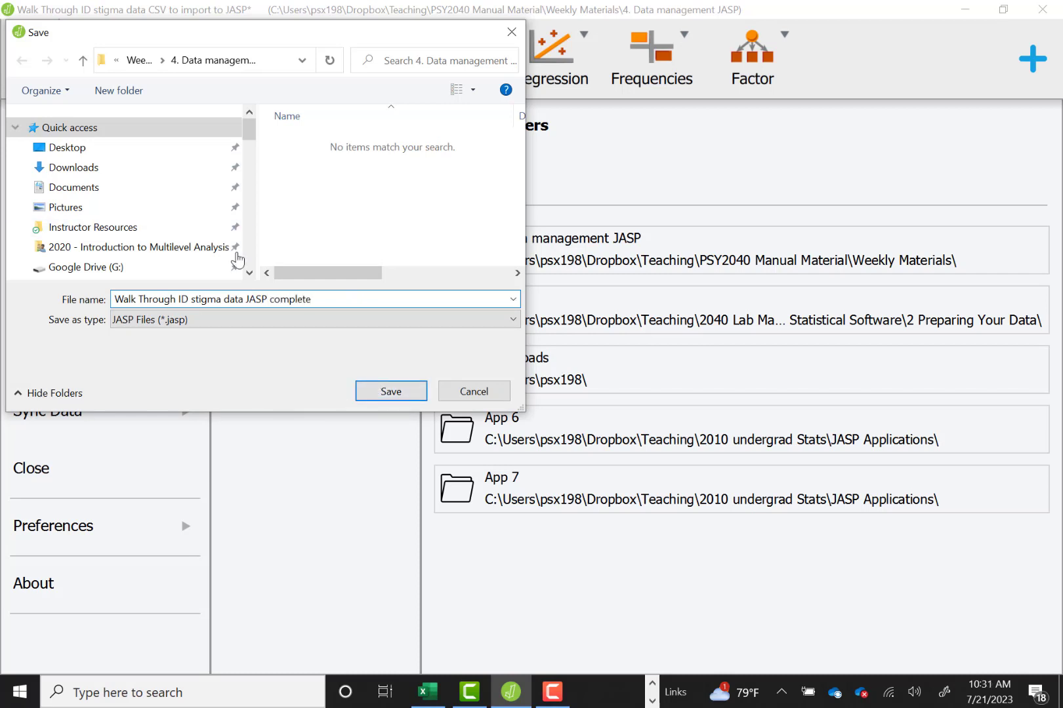
left_click(384, 390)
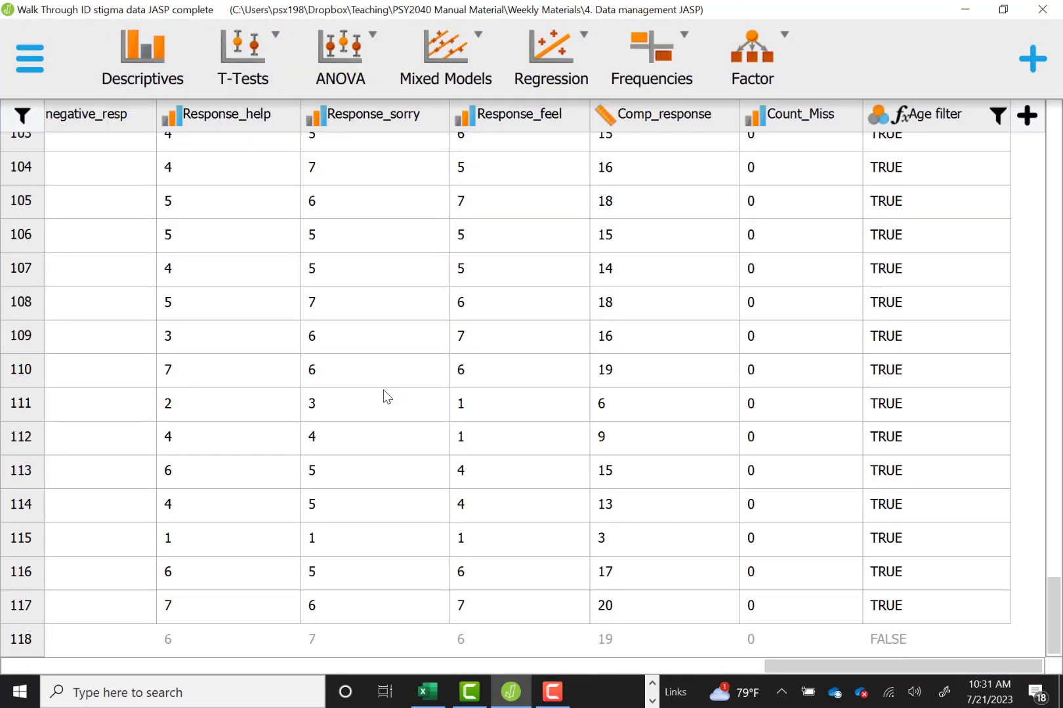